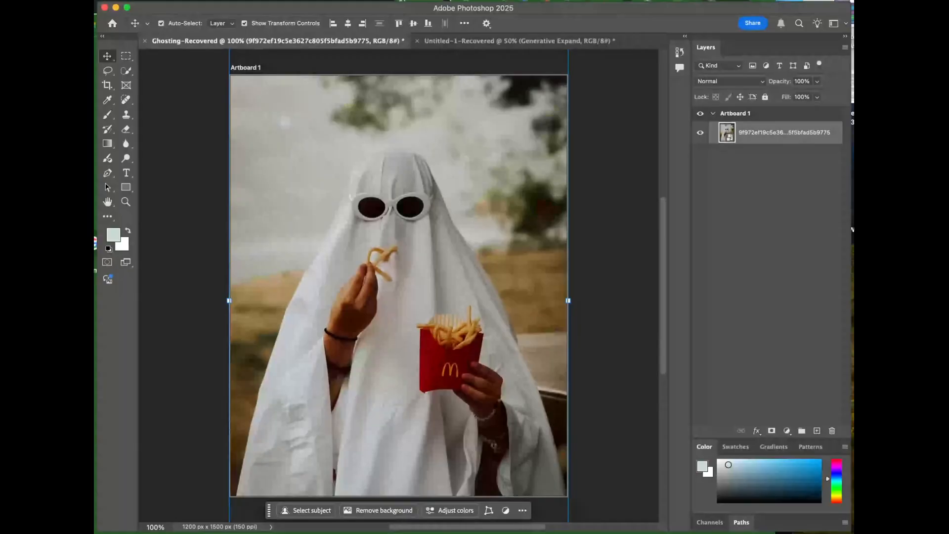
Fill in a new document setup named Ghosting at 8 by 10 inches, and close it without creating the document.
click(90, 0)
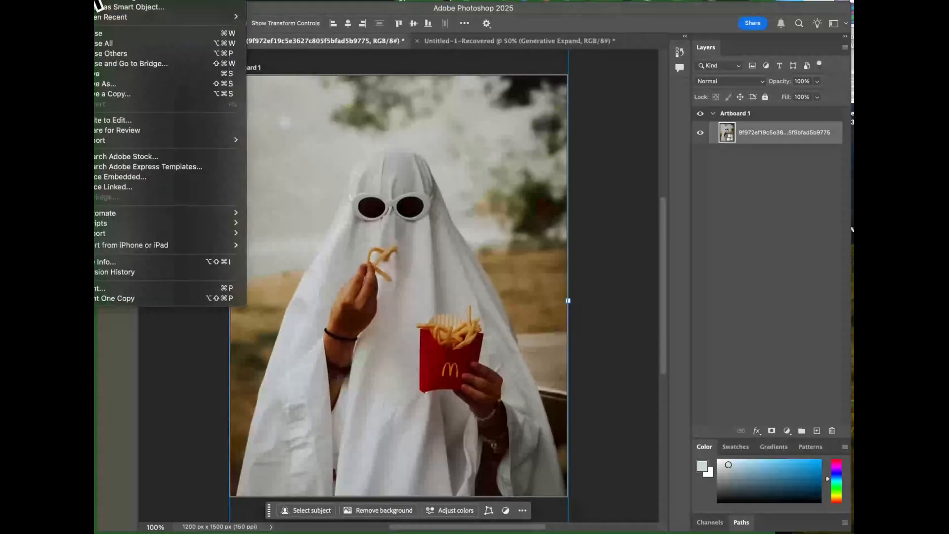
click(101, 3)
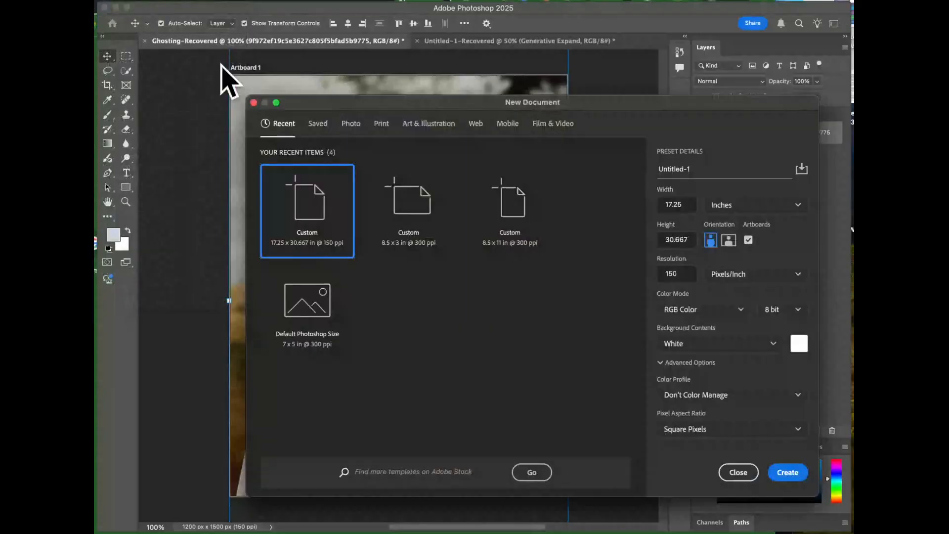
click(689, 204)
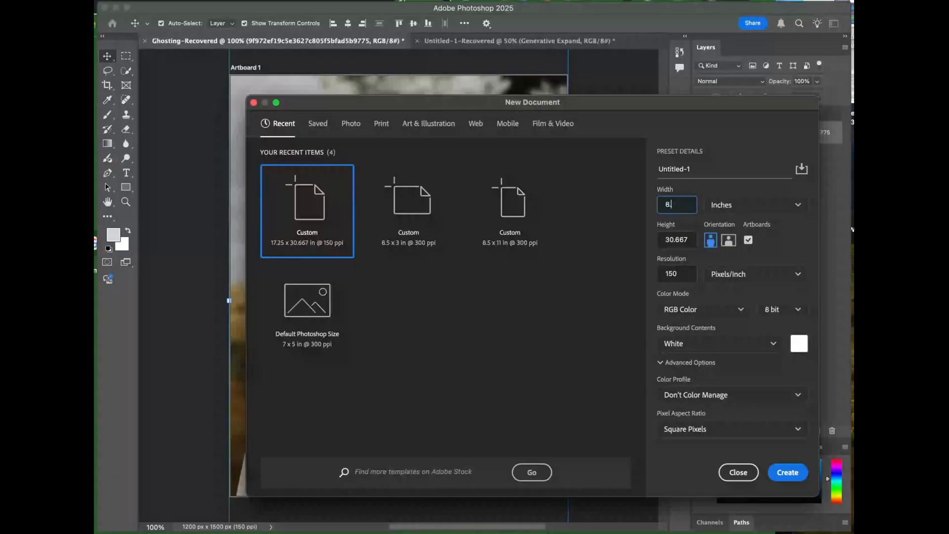
text(8)
click(686, 241)
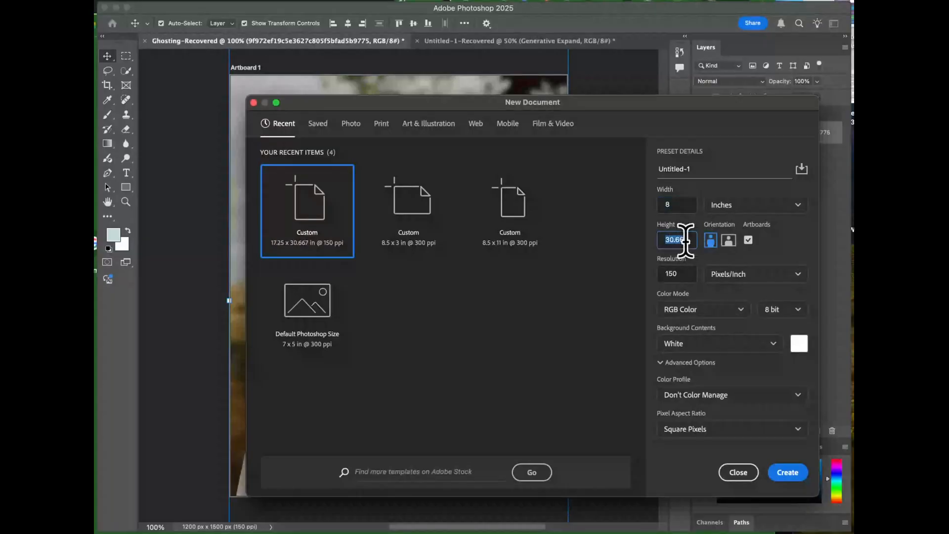
click(677, 200)
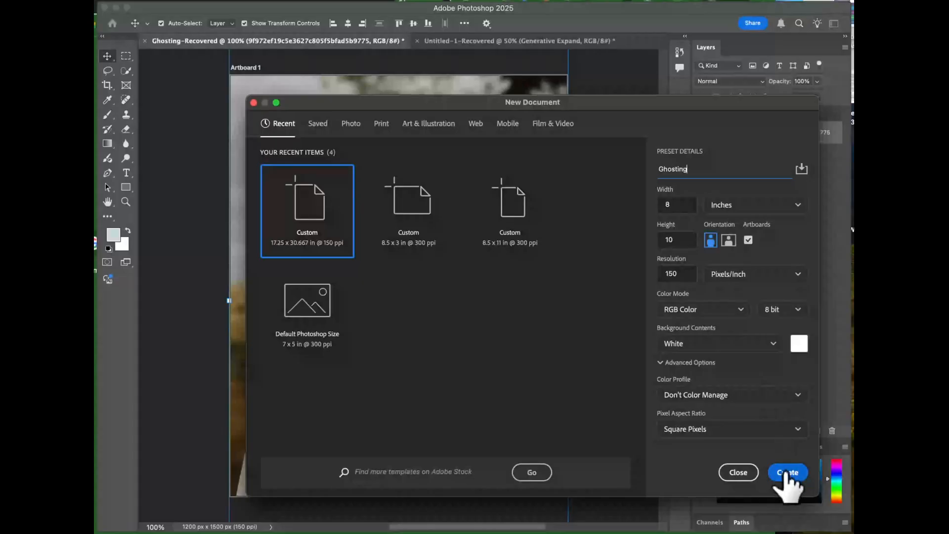
click(739, 474)
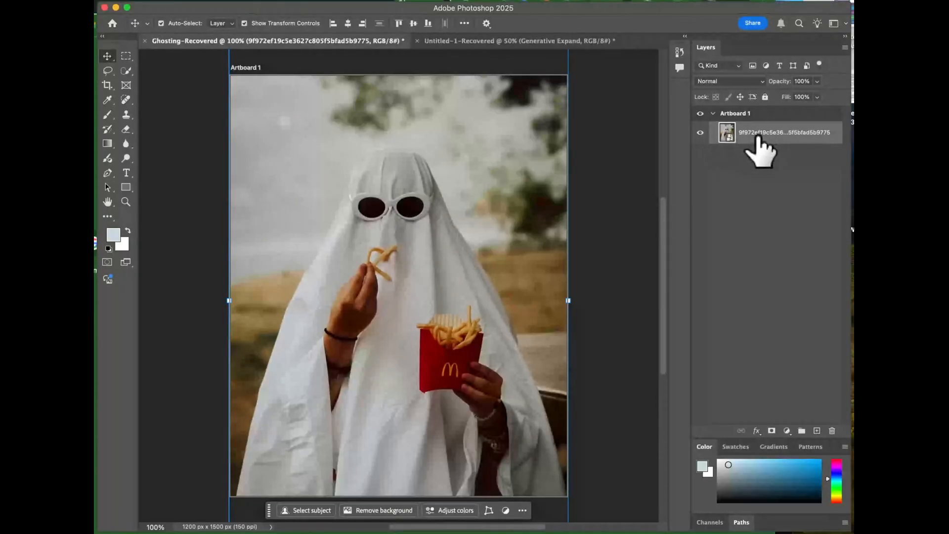
Duplicate the photo layer, naming the upper copy AI REMOVE and the lower one GHOST.
drag(759, 141, 819, 430)
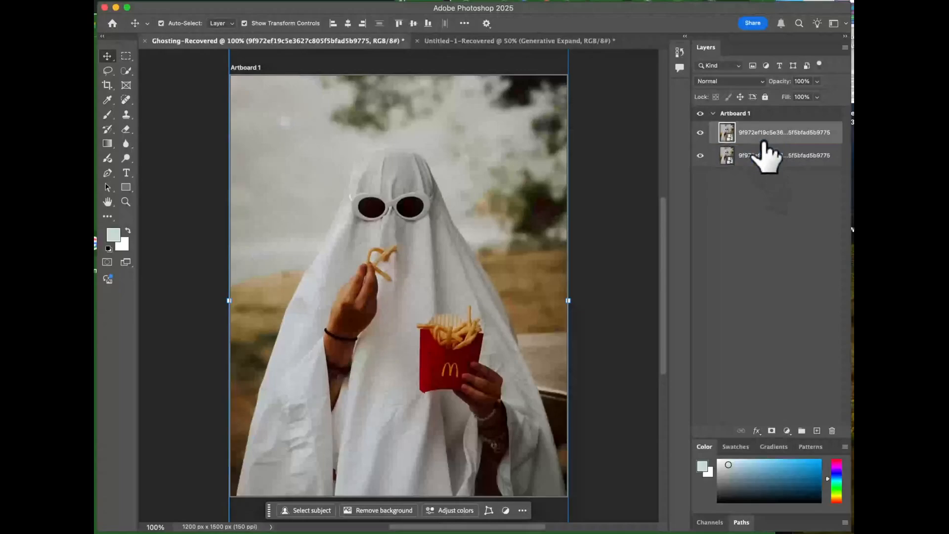
double_click(762, 133)
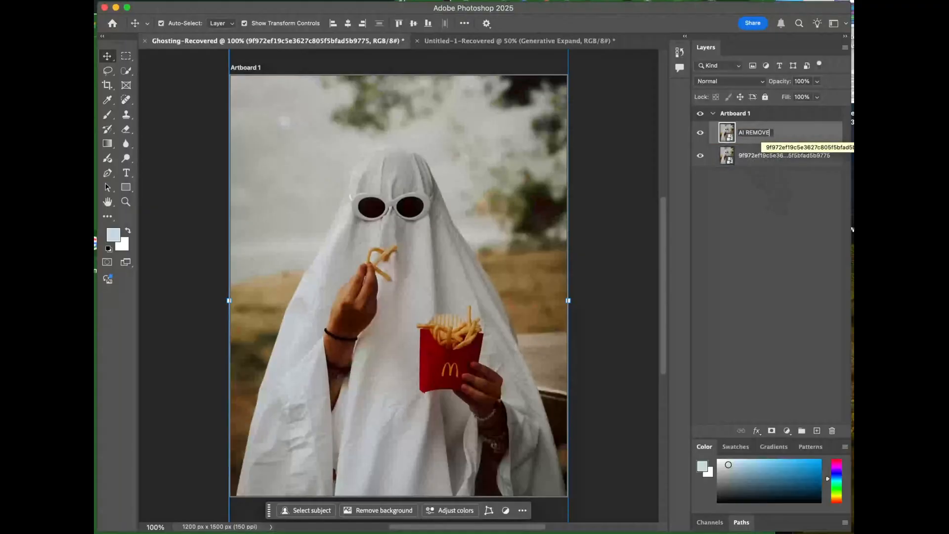
click(746, 156)
click(746, 157)
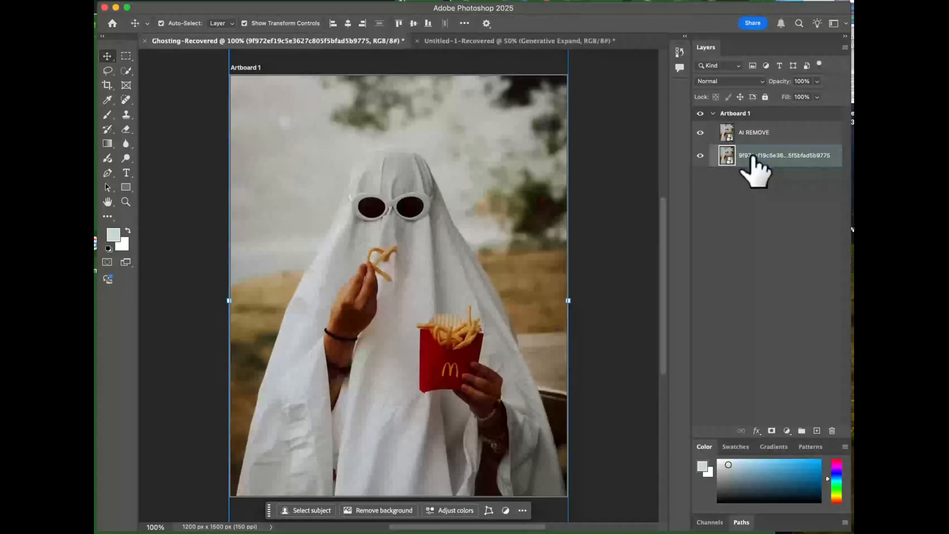
double_click(751, 156)
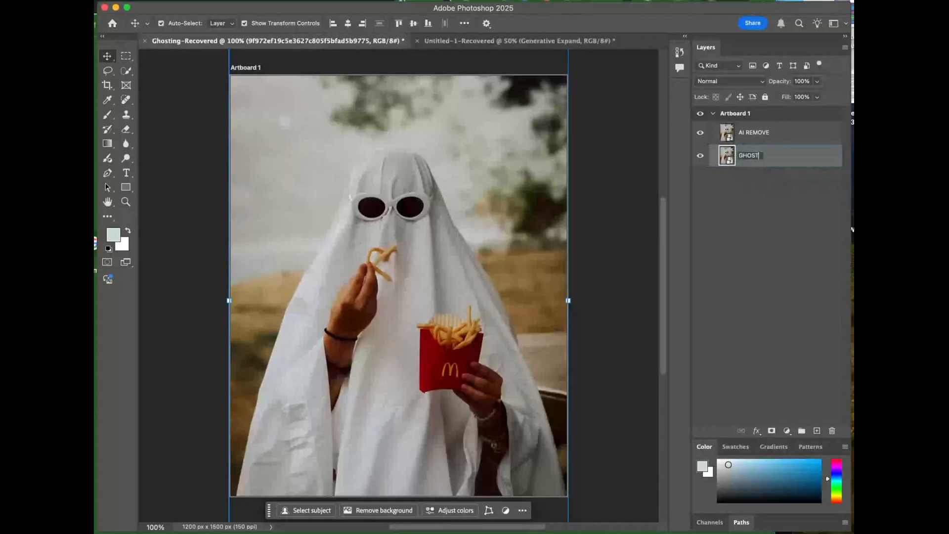
key(Return)
Paint a selection over the whole sheet ghost on the AI REMOVE layer using the Selection Brush at size 150.
click(764, 132)
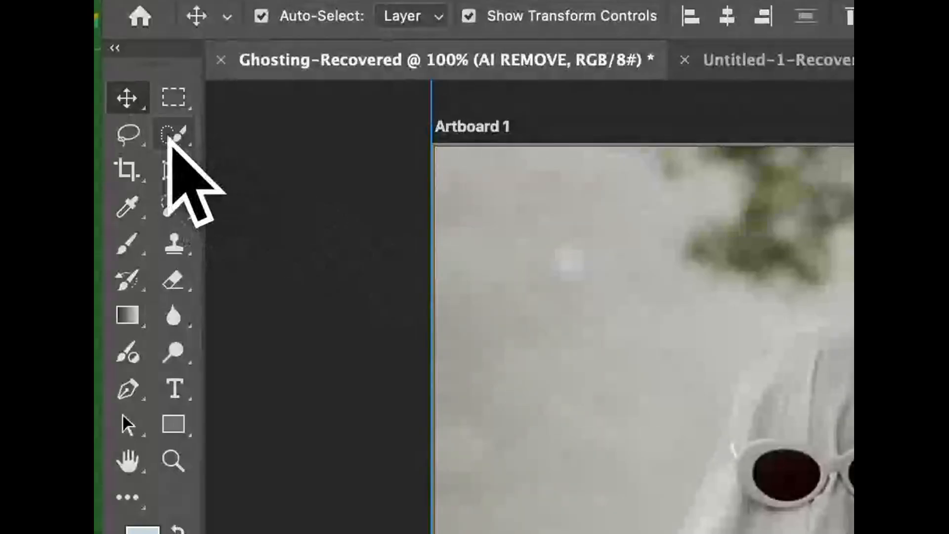
click(168, 137)
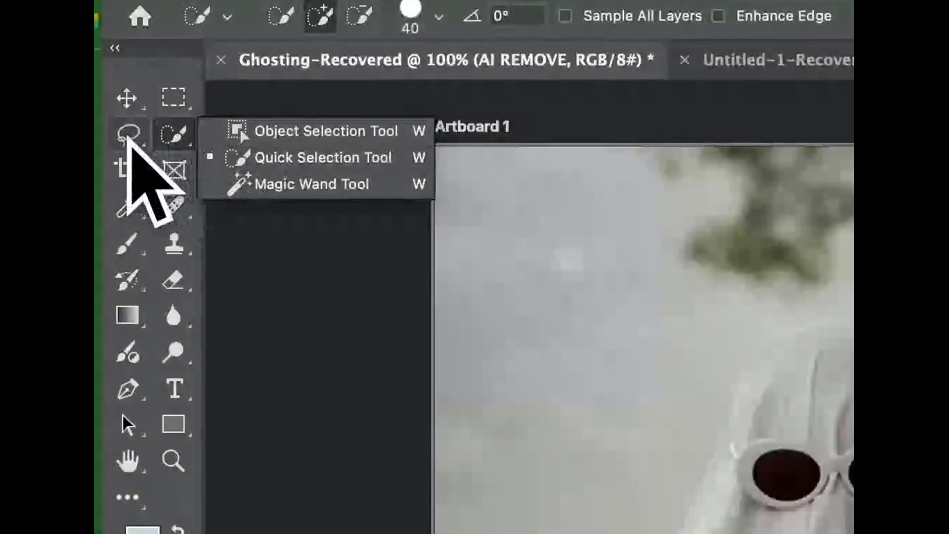
click(127, 139)
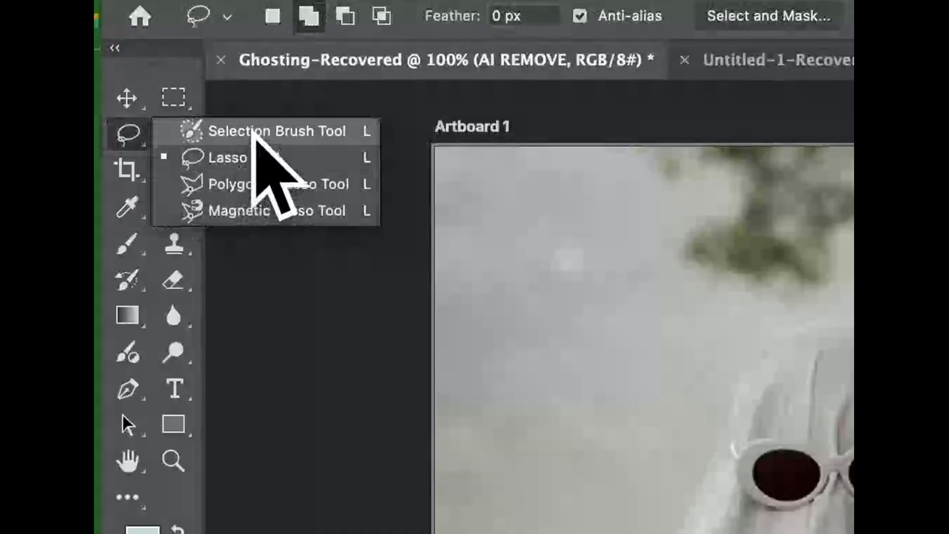
click(253, 133)
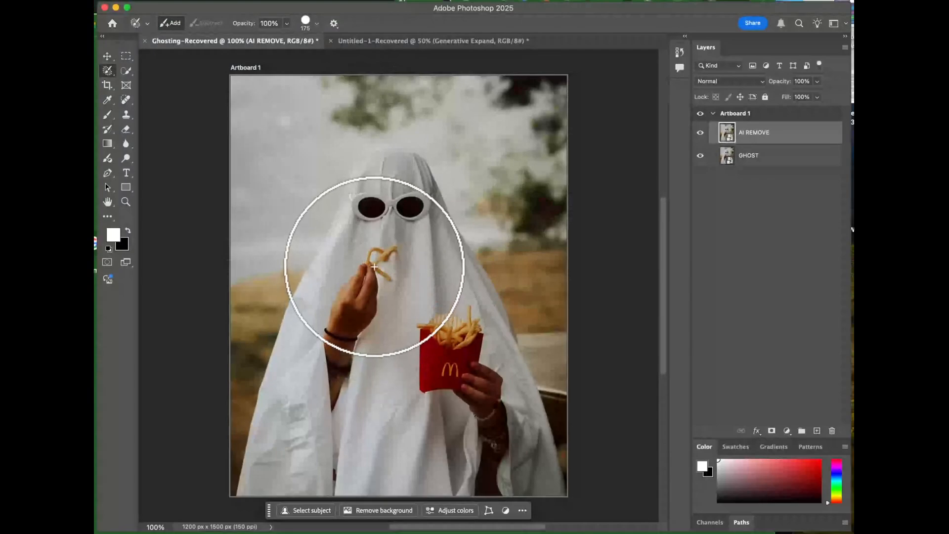
key(bracketleft)
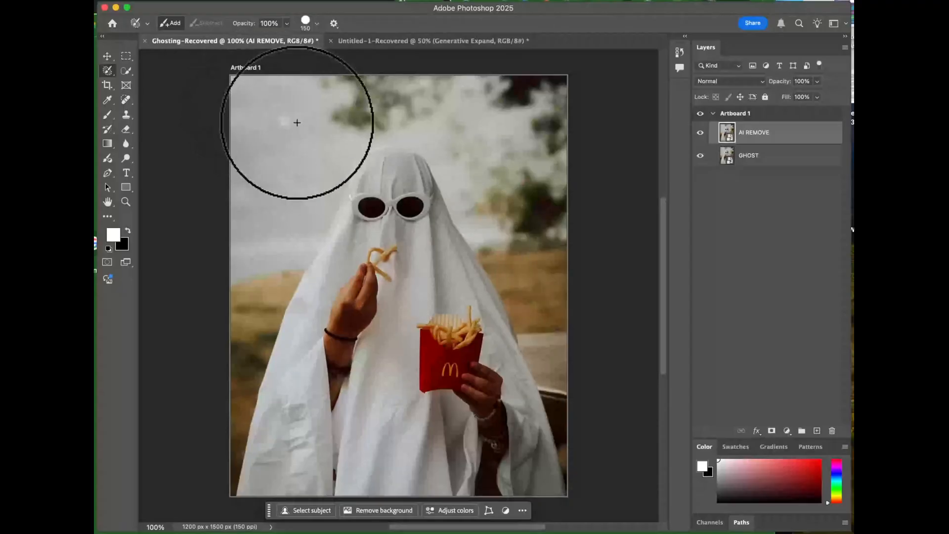
mouse_move(467, 254)
mouse_down()
mouse_move(409, 161)
mouse_move(380, 156)
mouse_move(356, 174)
mouse_move(272, 353)
mouse_move(232, 486)
mouse_move(248, 499)
mouse_move(587, 512)
mouse_move(535, 370)
mouse_move(491, 314)
mouse_move(466, 252)
mouse_move(441, 273)
mouse_move(498, 386)
mouse_move(471, 340)
mouse_move(405, 383)
mouse_move(430, 328)
mouse_move(406, 319)
mouse_move(413, 273)
mouse_move(378, 277)
mouse_move(378, 205)
mouse_move(253, 469)
mouse_move(275, 483)
mouse_move(348, 373)
mouse_move(317, 480)
mouse_move(360, 389)
mouse_move(368, 450)
mouse_move(383, 379)
mouse_move(401, 428)
mouse_move(418, 432)
mouse_move(450, 480)
mouse_move(463, 423)
mouse_move(487, 481)
mouse_move(498, 423)
mouse_move(530, 464)
mouse_move(534, 443)
mouse_move(547, 475)
mouse_up()
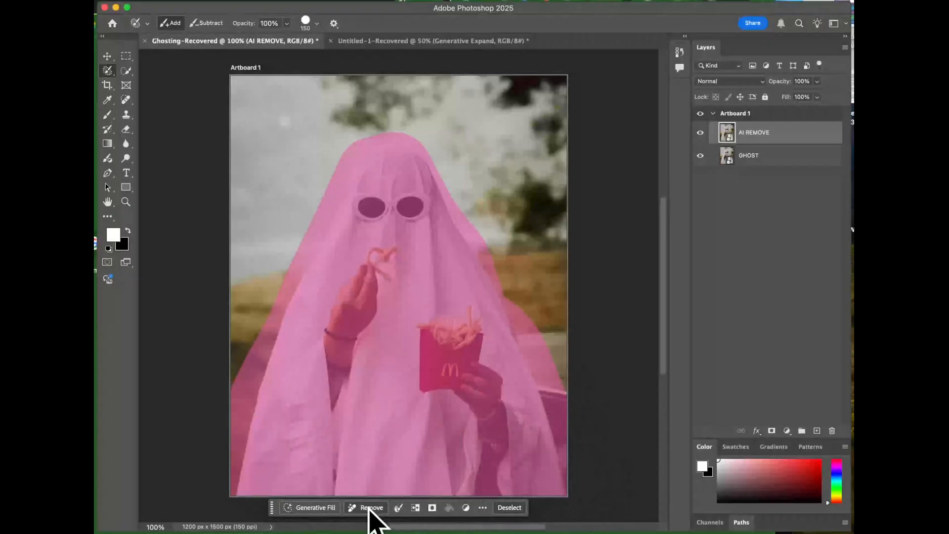
Move the contextual task bar above the artboard, try removing the selected ghost with the Remove command, and discard that result.
drag(361, 531, 361, 533)
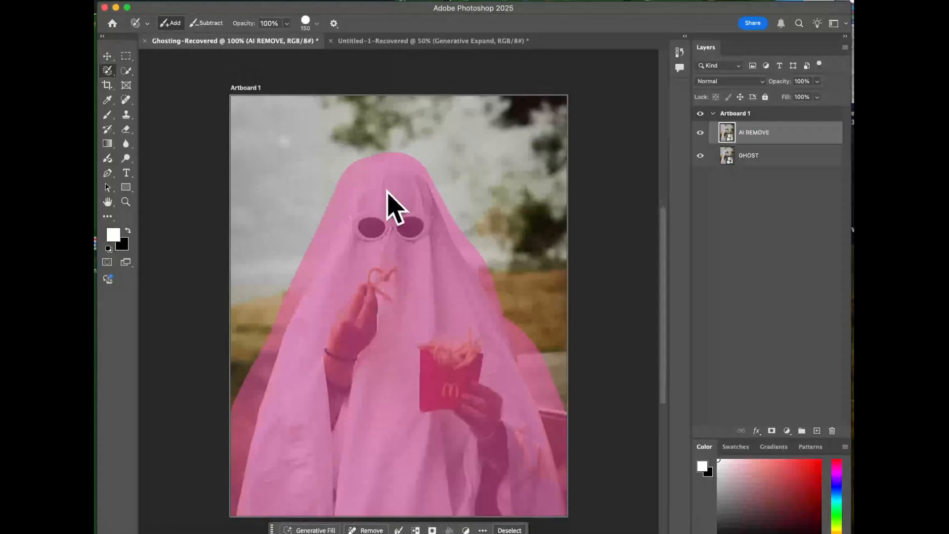
click(341, 0)
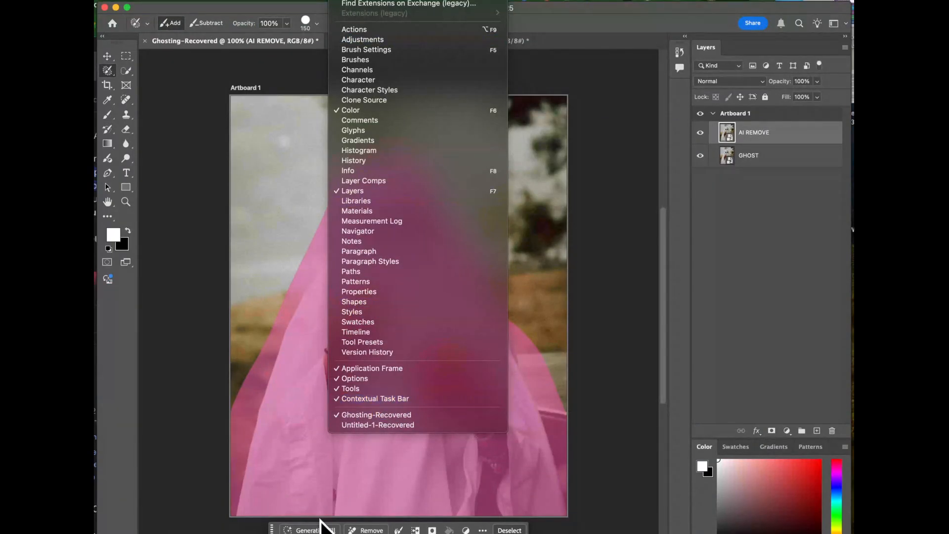
click(270, 530)
drag(269, 530, 292, 91)
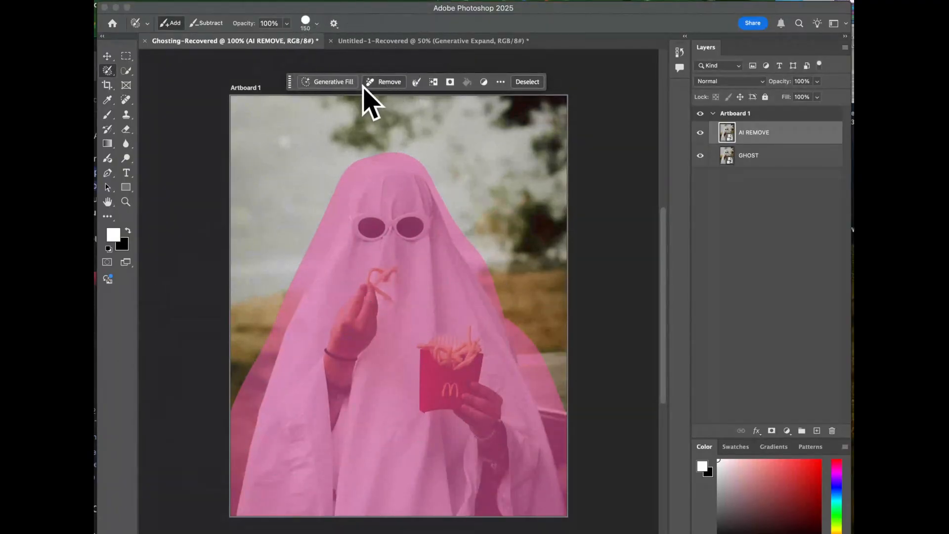
click(384, 83)
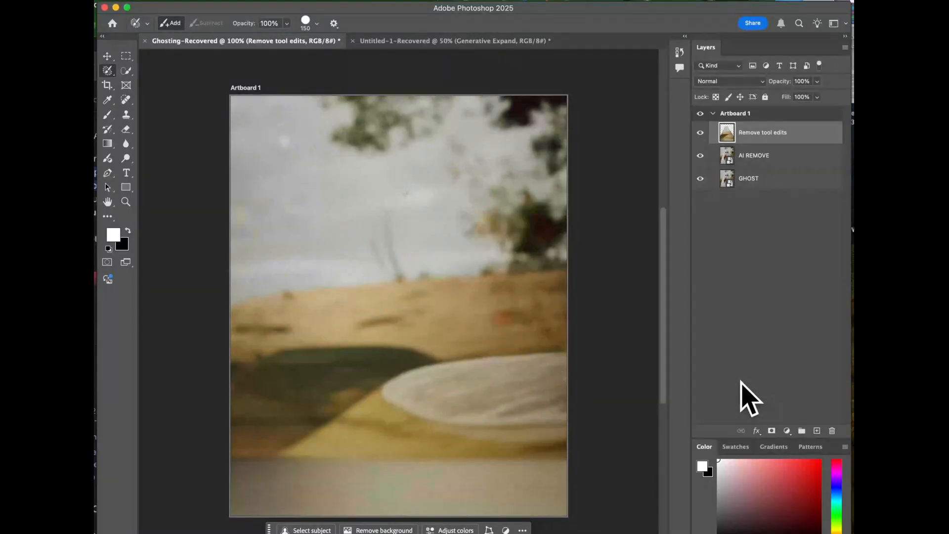
key(Delete)
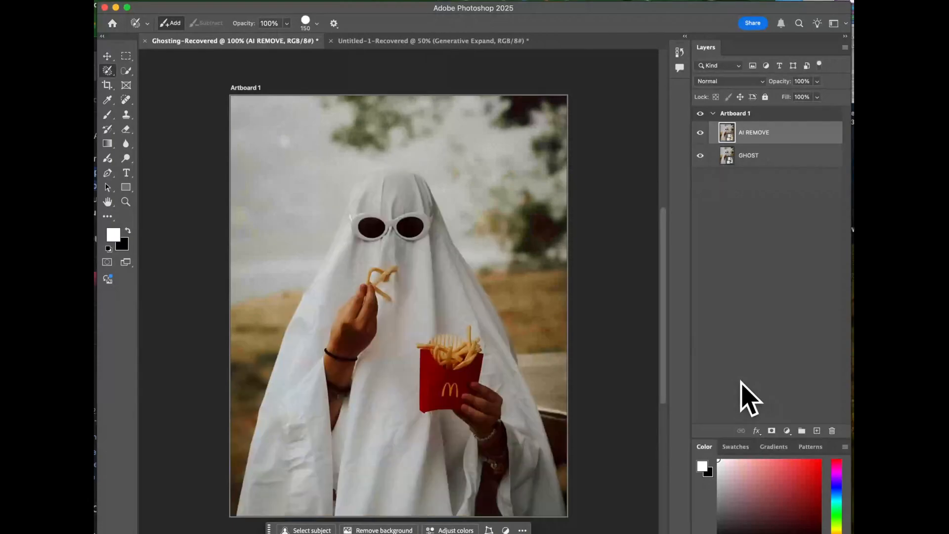
Repaint the selection over the entire ghost and its edges on the AI REMOVE layer and remove it from the photo.
mouse_move(546, 505)
mouse_down()
mouse_move(447, 294)
mouse_move(493, 343)
mouse_move(560, 496)
mouse_move(458, 253)
mouse_move(431, 198)
mouse_move(397, 172)
mouse_move(344, 200)
mouse_move(272, 366)
mouse_move(236, 502)
mouse_move(404, 492)
mouse_move(555, 518)
mouse_move(354, 507)
mouse_move(487, 505)
mouse_move(496, 474)
mouse_move(503, 478)
mouse_move(388, 489)
mouse_move(408, 488)
mouse_move(399, 404)
mouse_move(469, 348)
mouse_move(423, 449)
mouse_move(425, 283)
mouse_move(431, 294)
mouse_move(424, 223)
mouse_move(404, 252)
mouse_move(392, 217)
mouse_move(403, 203)
mouse_move(368, 250)
mouse_move(268, 506)
mouse_move(373, 240)
mouse_move(319, 349)
mouse_move(301, 438)
mouse_move(325, 478)
mouse_move(375, 281)
mouse_move(383, 339)
mouse_move(337, 455)
mouse_move(373, 421)
mouse_move(359, 367)
mouse_move(361, 459)
mouse_up()
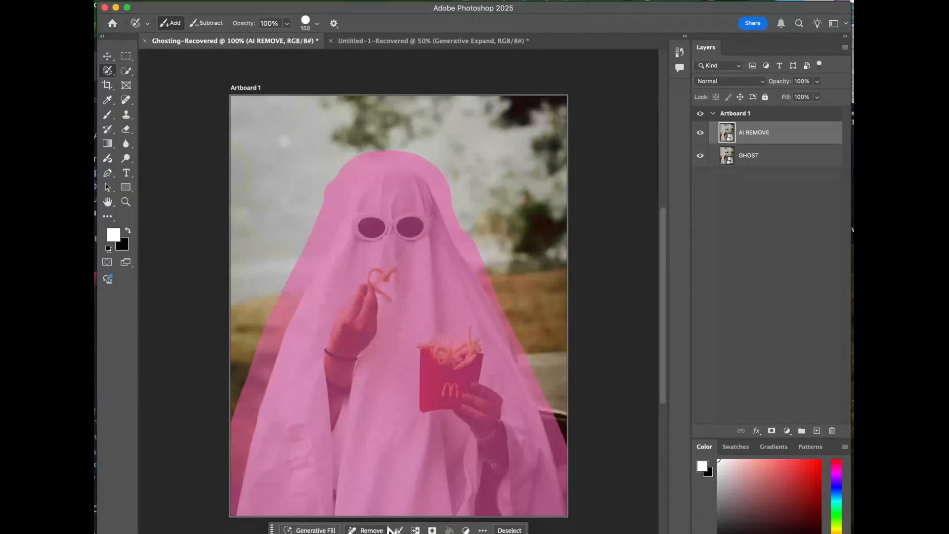
click(366, 531)
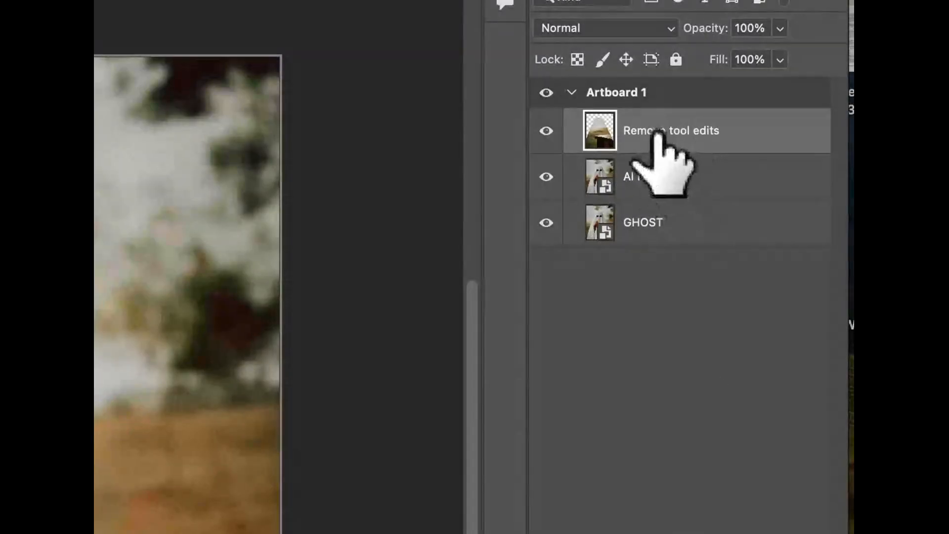
Merge the Remove tool edits and AI REMOVE layers into one layer and rename it BACKGROUND.
shift+click(662, 168)
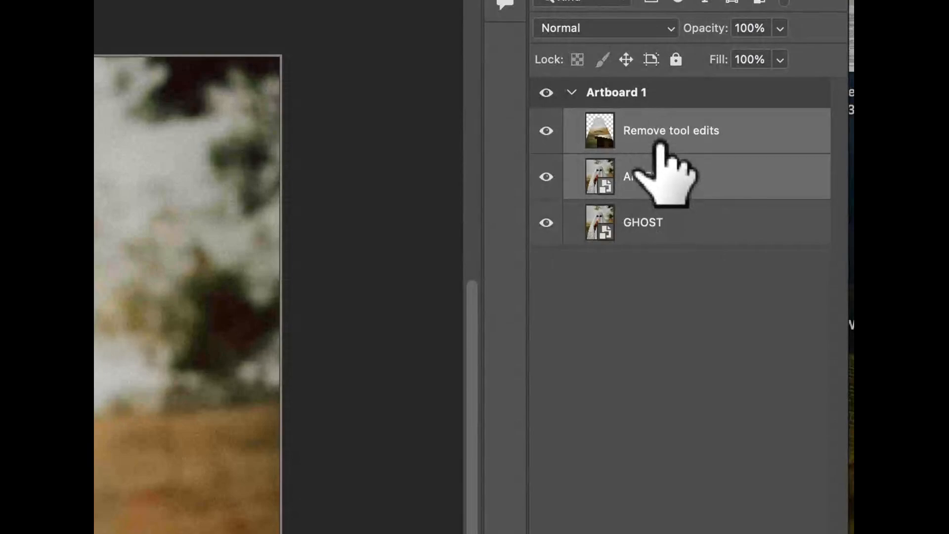
click(716, 171)
shift+click(689, 135)
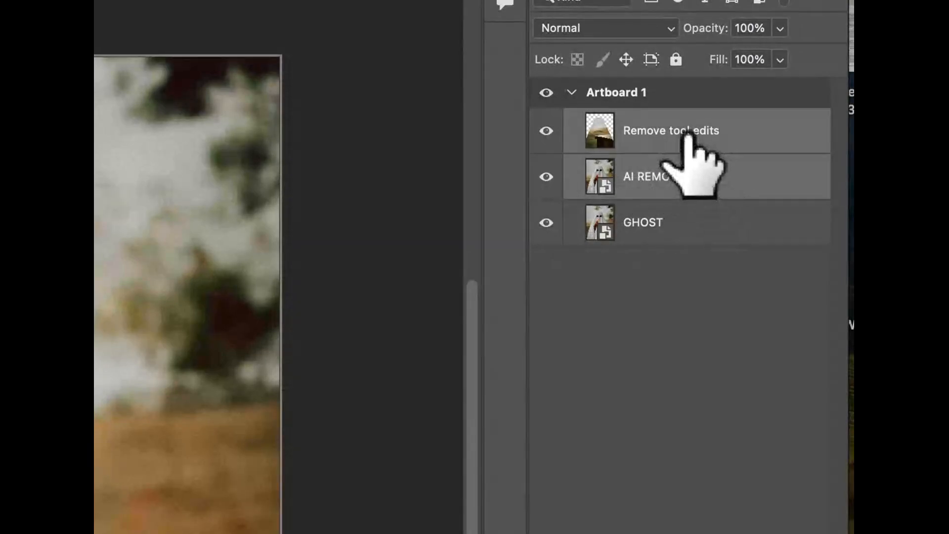
right_click(683, 140)
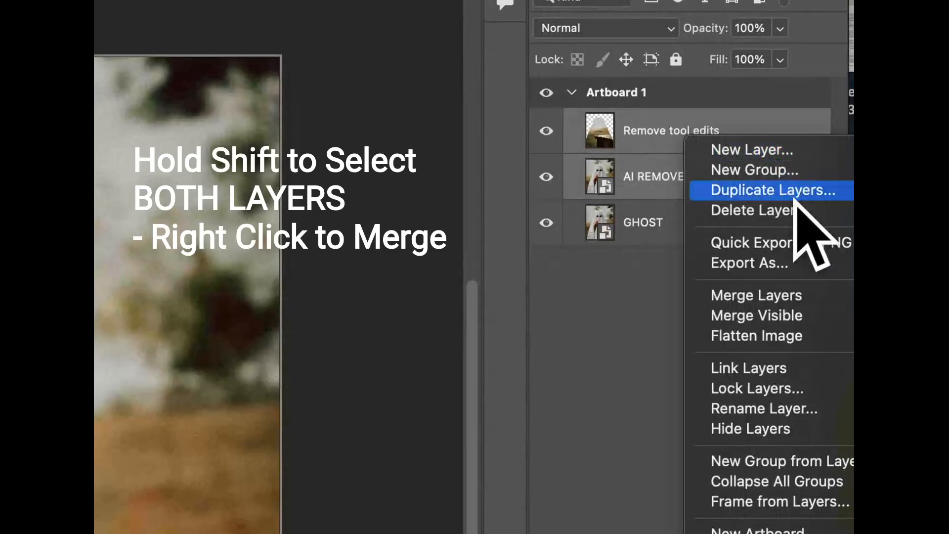
click(840, 297)
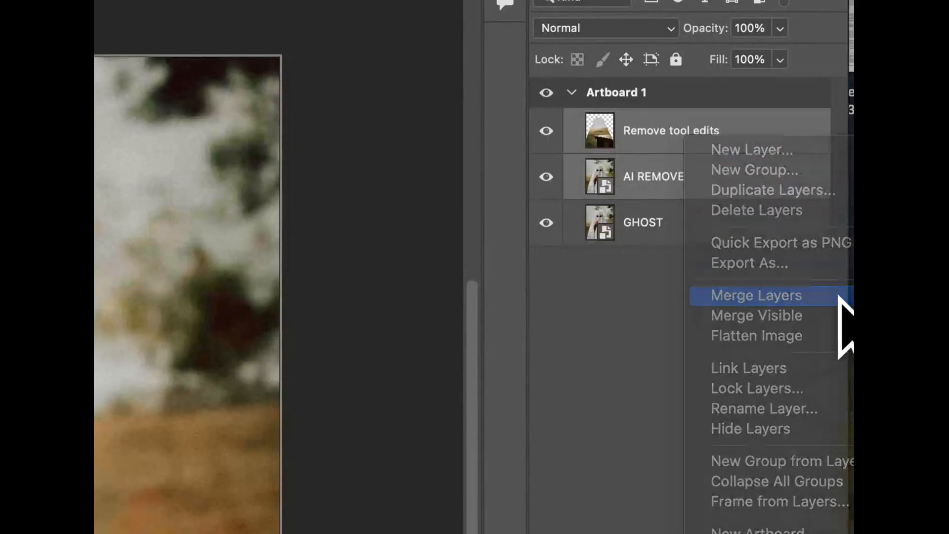
double_click(667, 131)
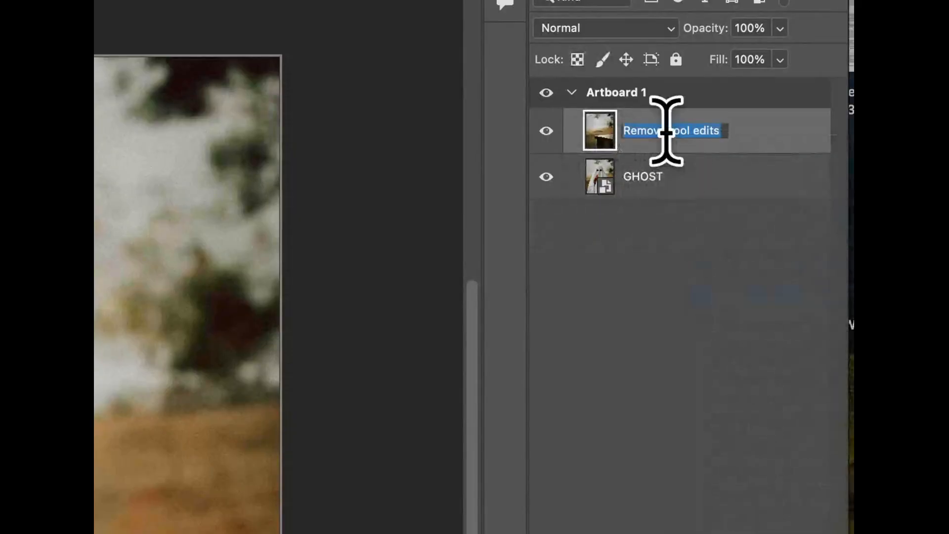
text(BACKGROUND)
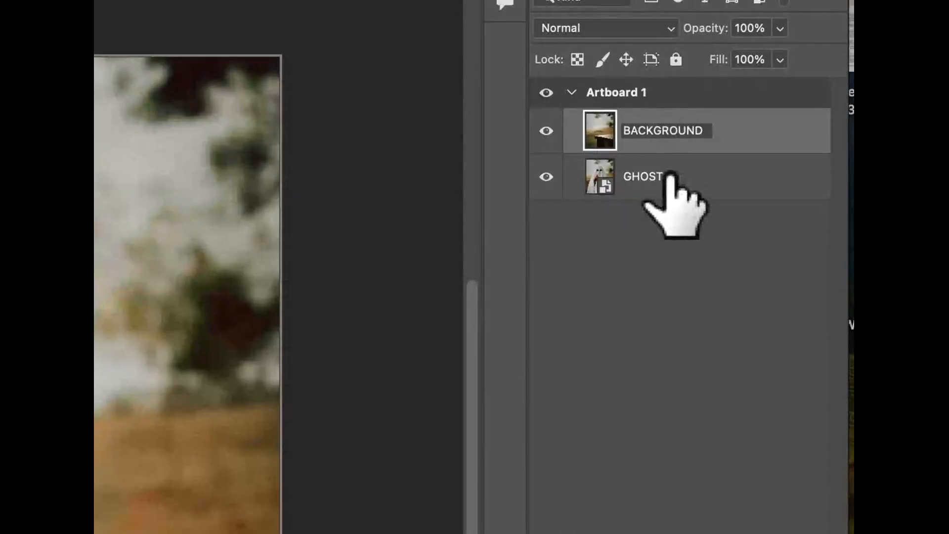
key(Return)
Move the GHOST layer above BACKGROUND and lower its opacity to 66%.
click(668, 193)
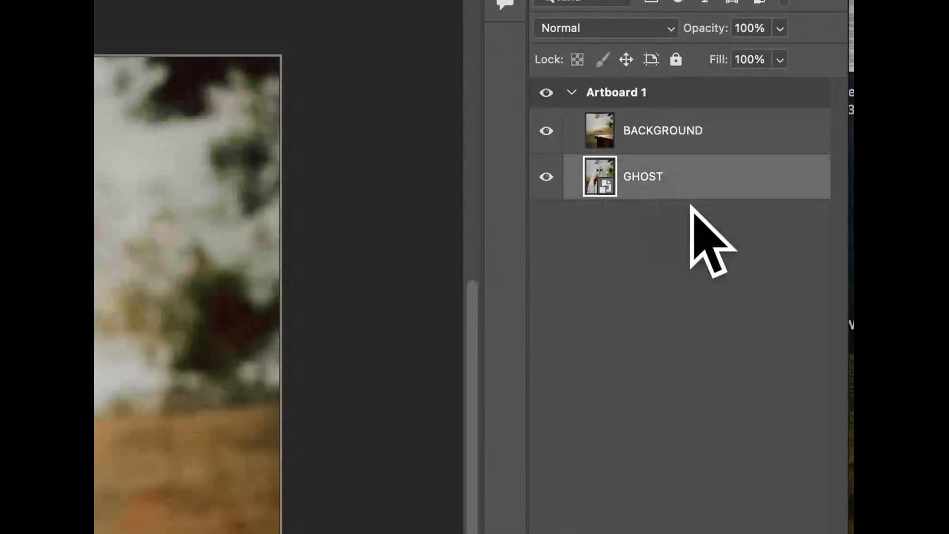
drag(668, 187, 658, 105)
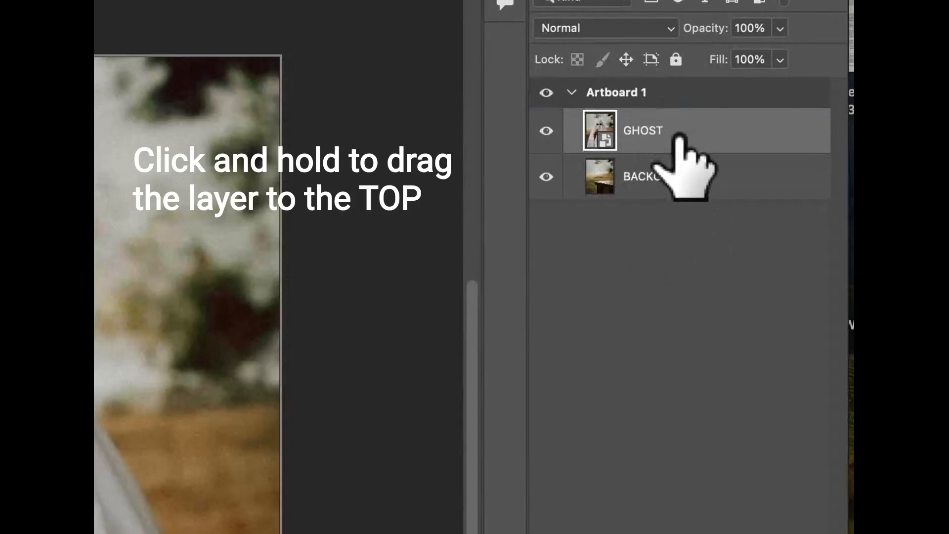
click(779, 60)
drag(774, 58, 745, 58)
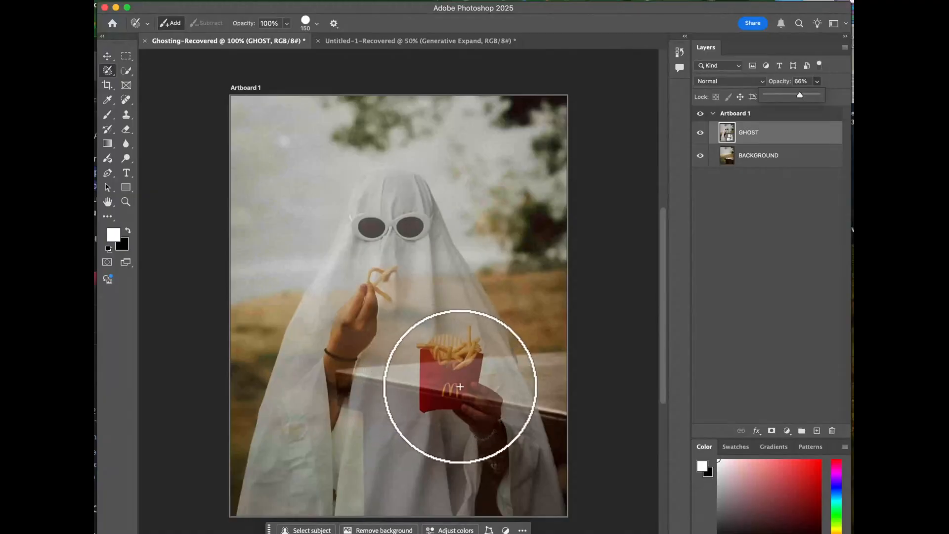
Select the red fries carton on the GHOST layer with the Object Selection tool.
click(126, 70)
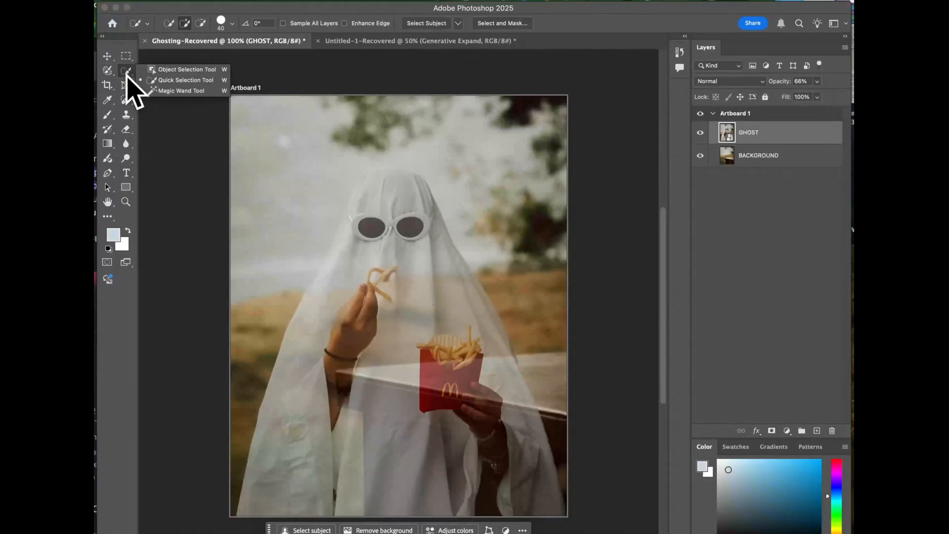
click(178, 69)
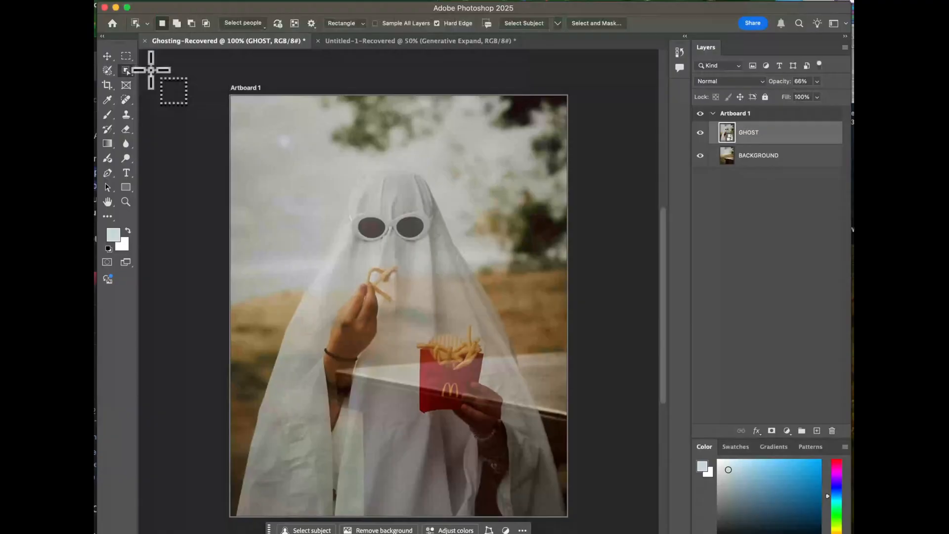
click(129, 71)
click(155, 71)
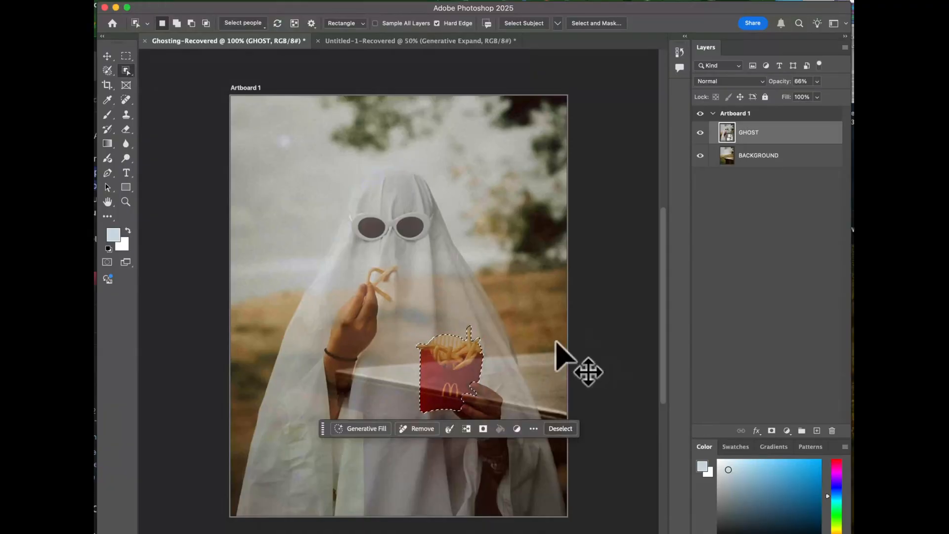
Copy the selected fries carton to a new layer named French Fries and set its opacity to 100%.
key(super+j)
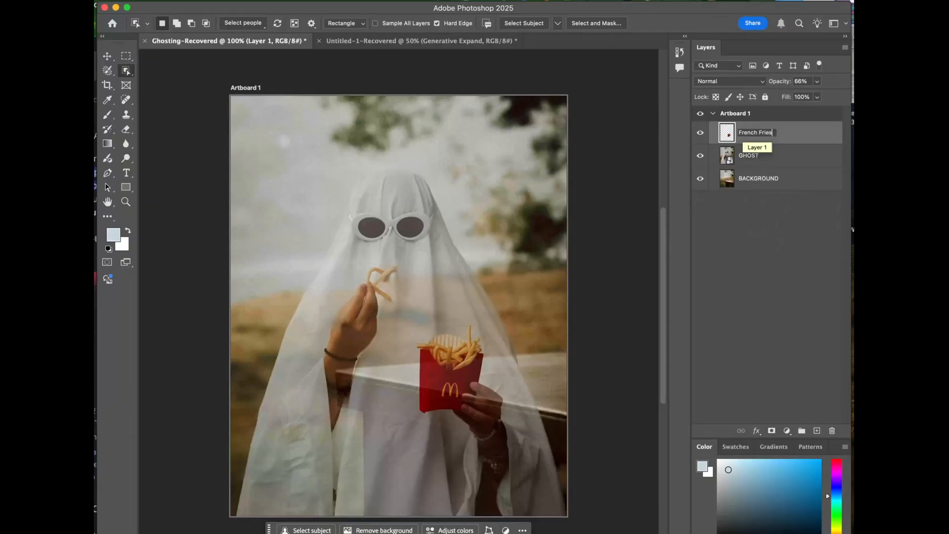
key(Return)
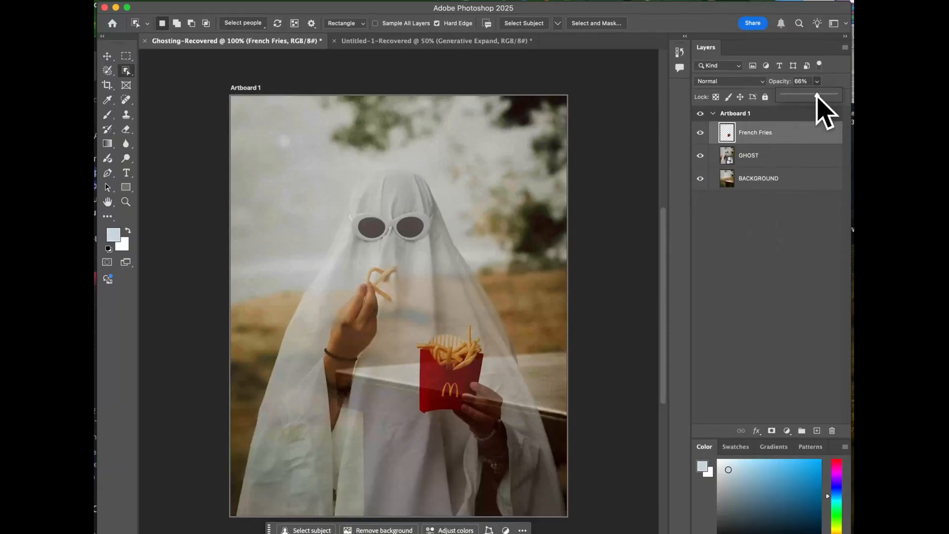
drag(841, 96, 853, 96)
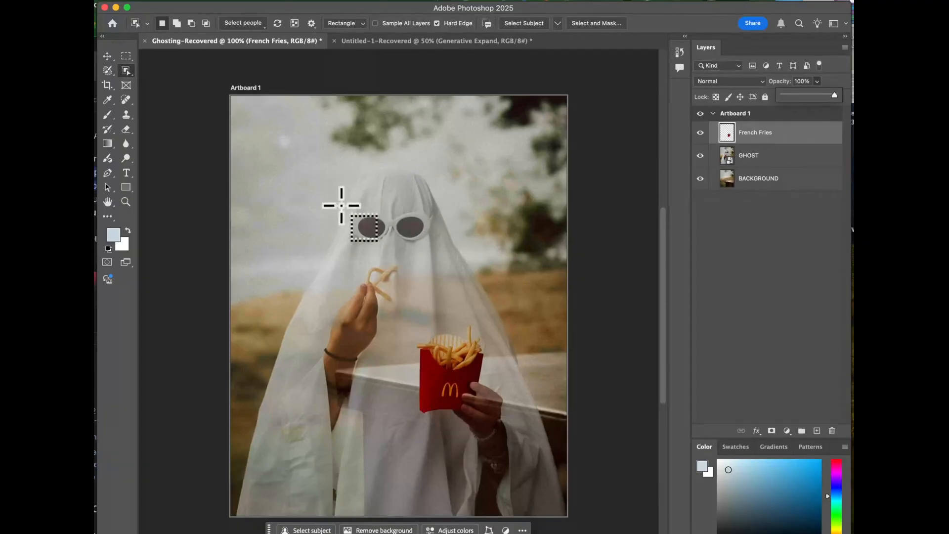
Select the white sunglasses on the GHOST layer with the Object Selection tool.
click(756, 156)
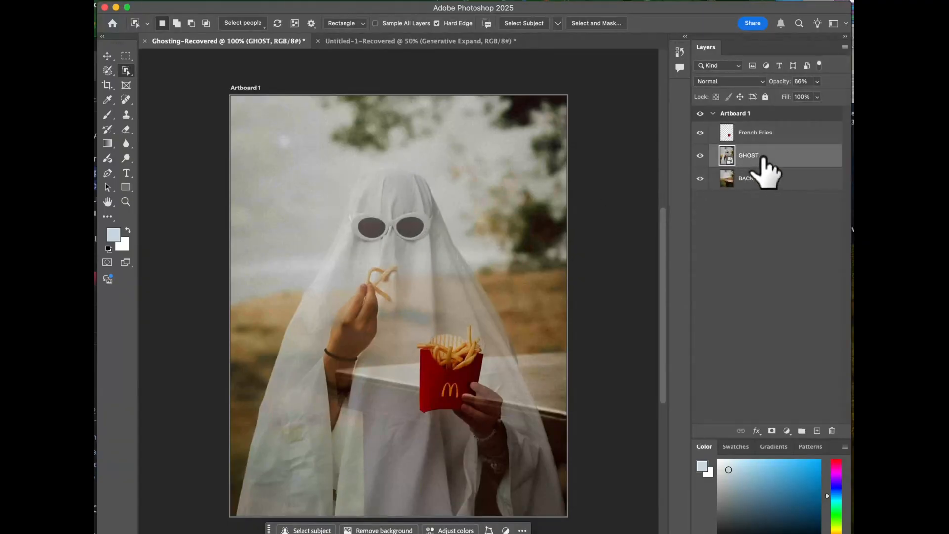
scroll(466, 250, right, 2)
drag(307, 199, 421, 249)
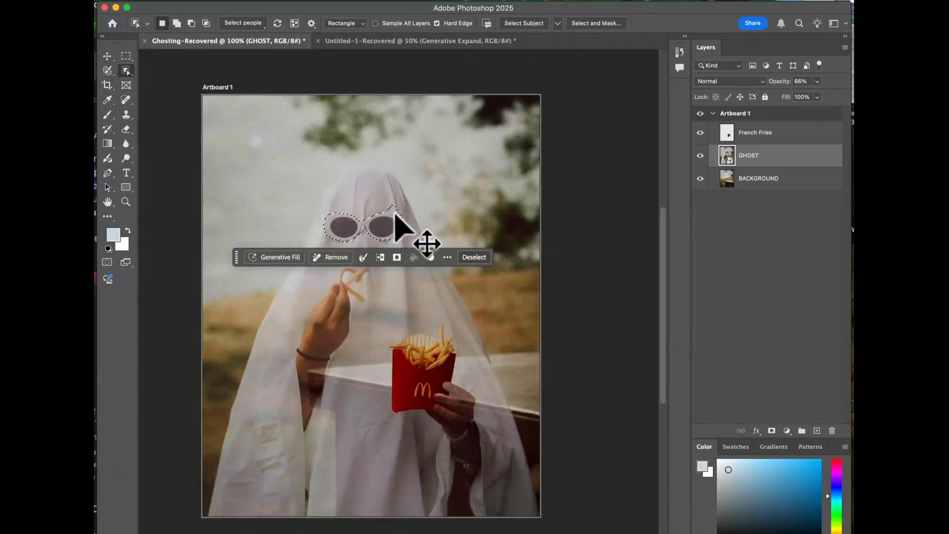
key(super+plus)
key(super+plus)
drag(315, 195, 357, 393)
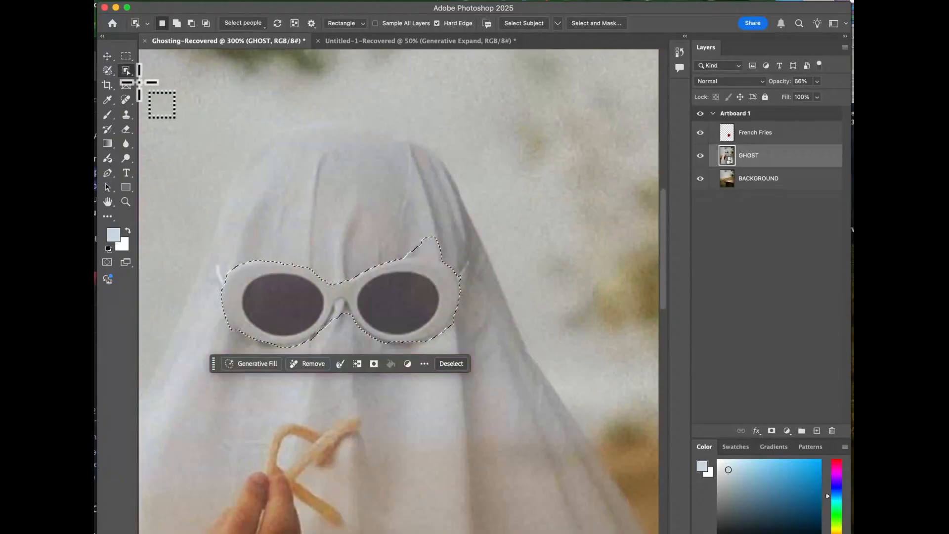
Subtract the pointed excess above the right lens with a size 9 Quick Selection brush and add the frame's upper rim back.
right_click(126, 70)
click(163, 81)
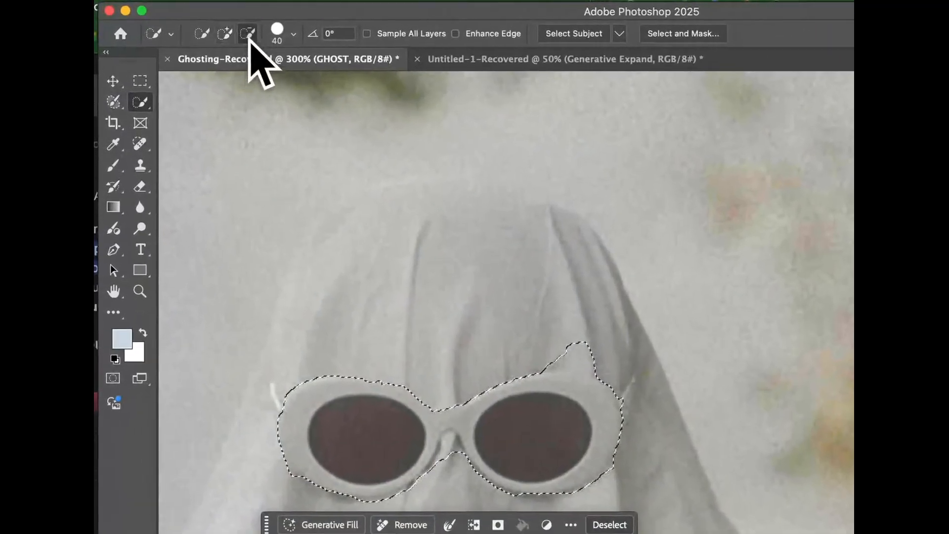
click(248, 33)
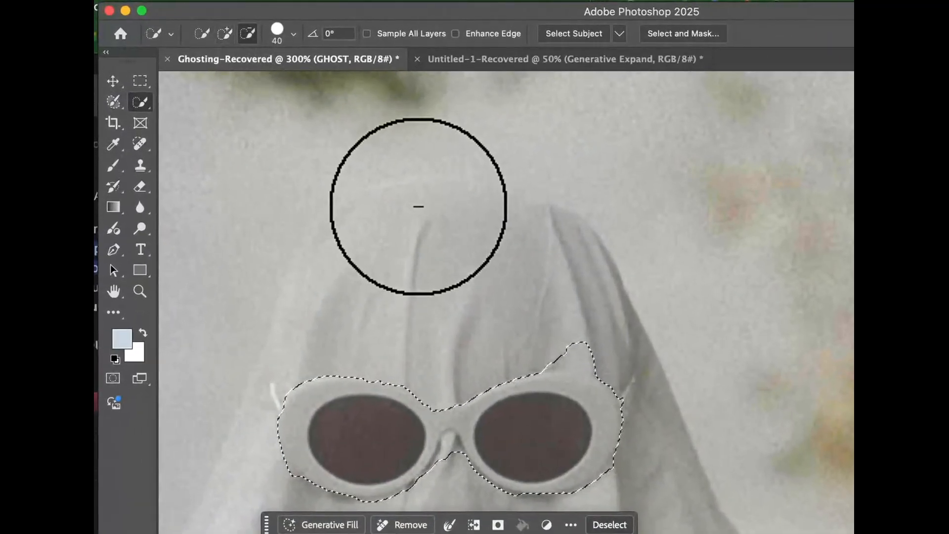
key(bracketleft)
key(bracketleft)
key(bracketleft)
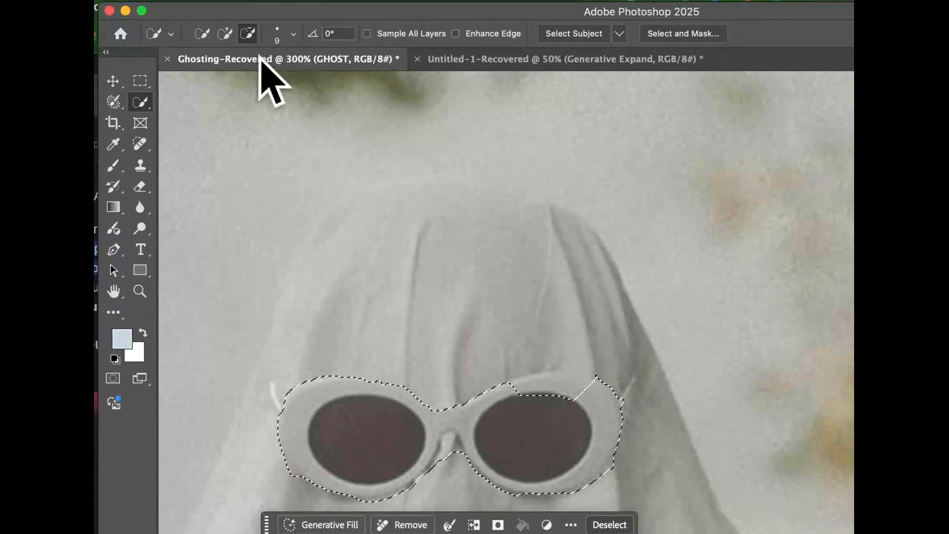
click(225, 34)
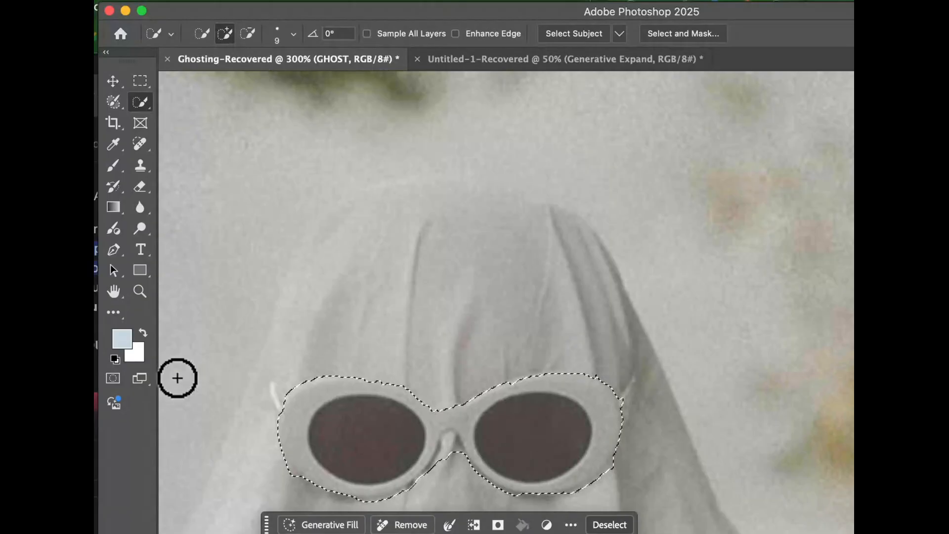
Subtract the sheet area under the nose bridge from the sunglasses selection with the Lasso tool.
drag(113, 102, 162, 123)
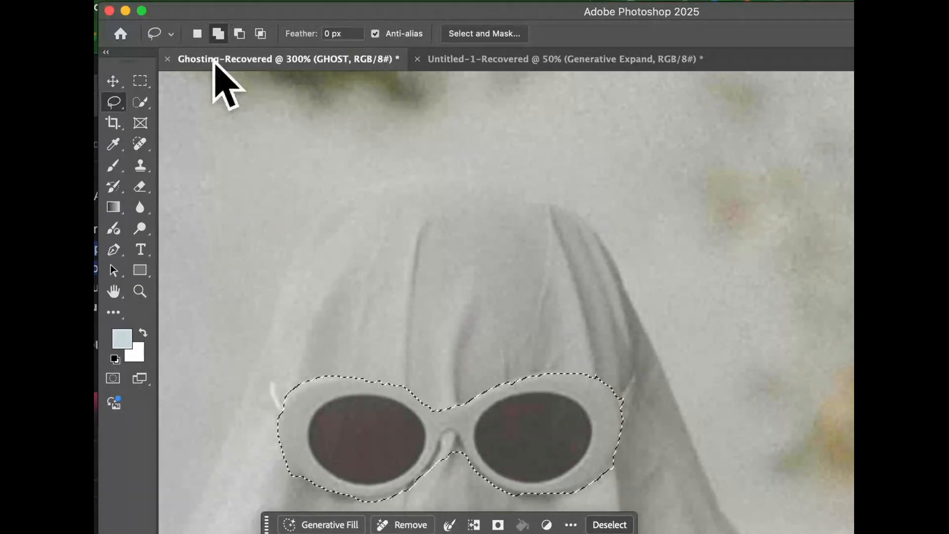
click(240, 34)
drag(469, 461, 468, 459)
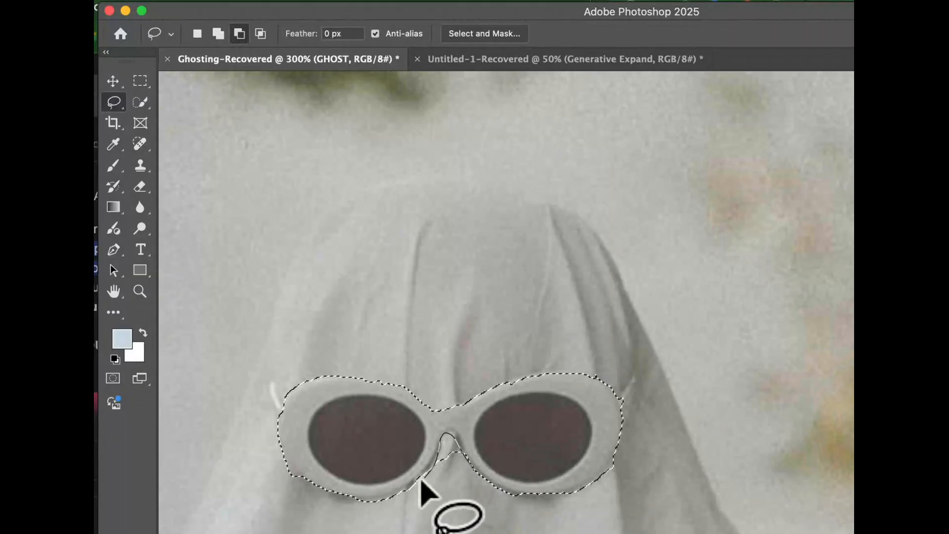
drag(470, 486, 472, 489)
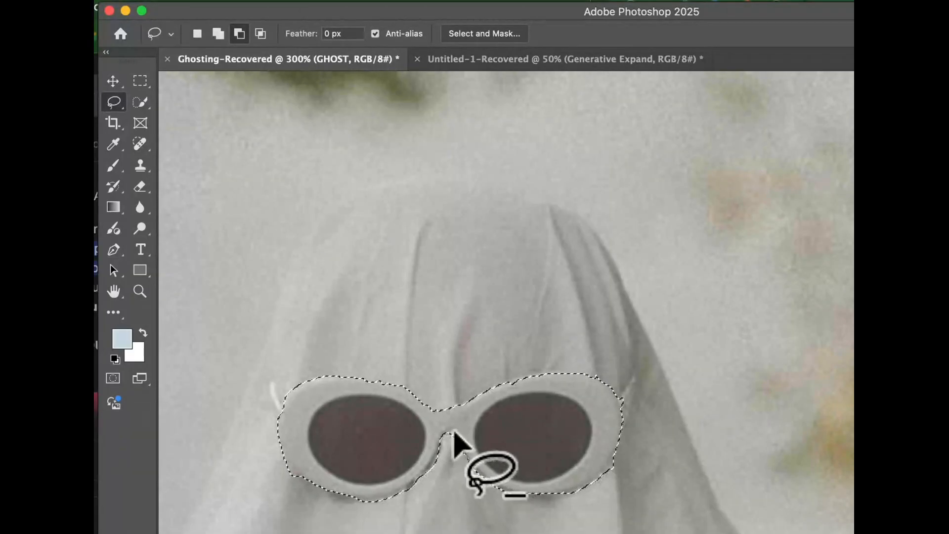
Trim excess under the left lens from the selection with the Lasso, and add the missing lower edge of the right lens frame.
mouse_move(455, 434)
mouse_down()
mouse_move(399, 499)
mouse_move(328, 503)
mouse_move(360, 507)
mouse_up()
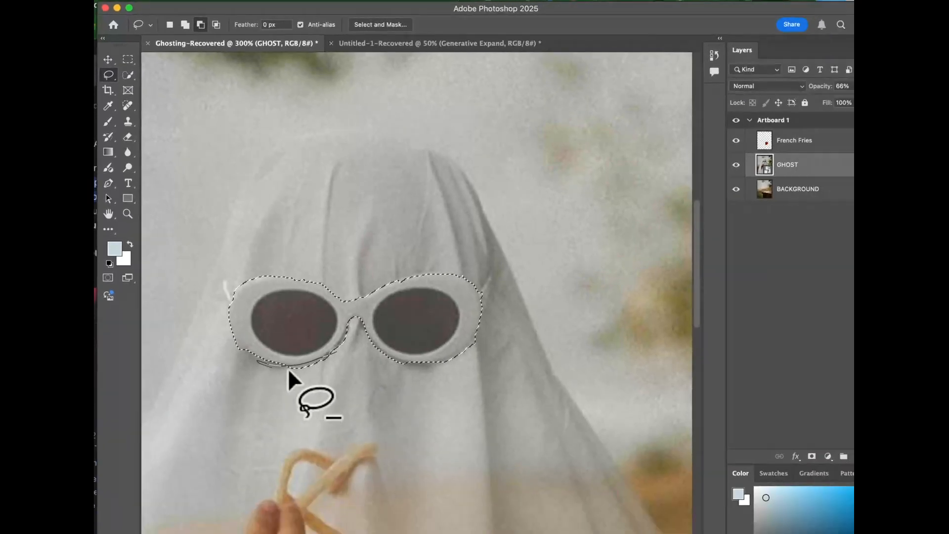
drag(287, 368, 337, 354)
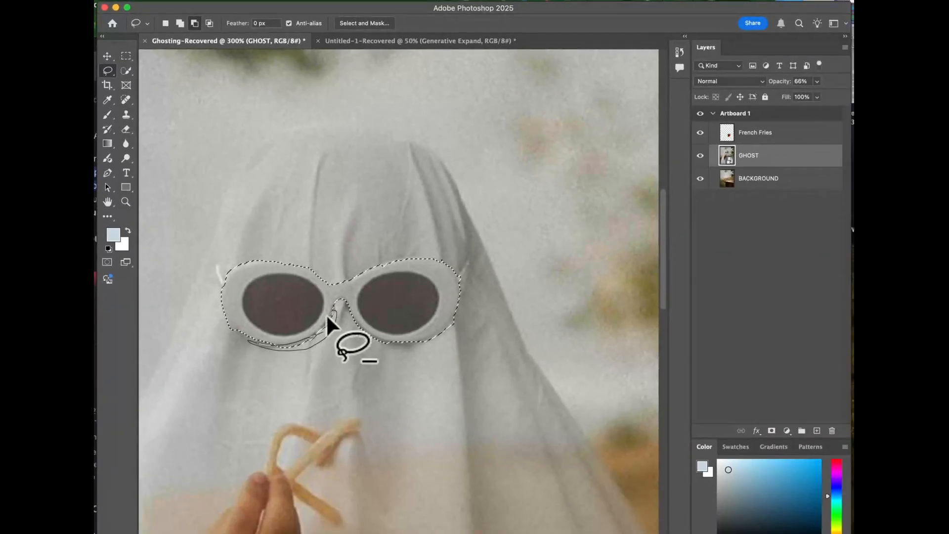
drag(327, 317, 291, 343)
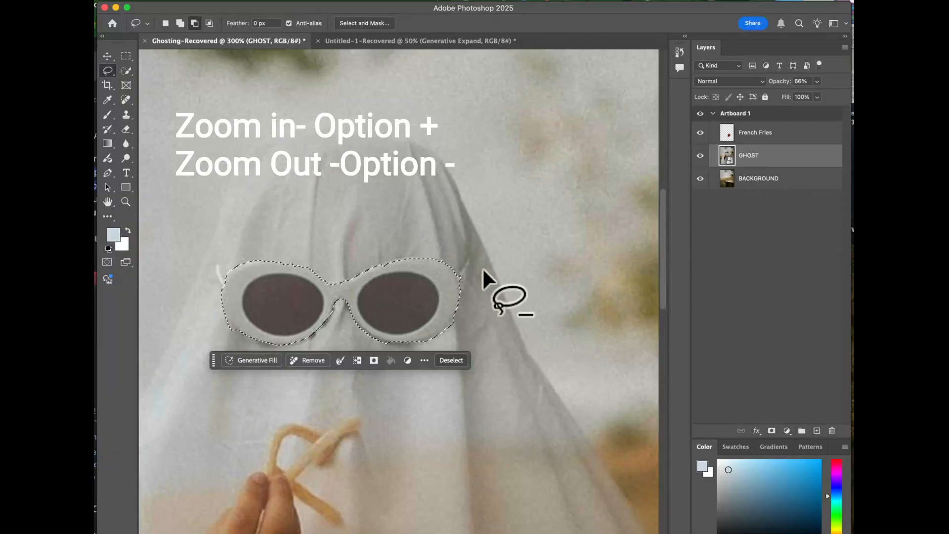
click(180, 23)
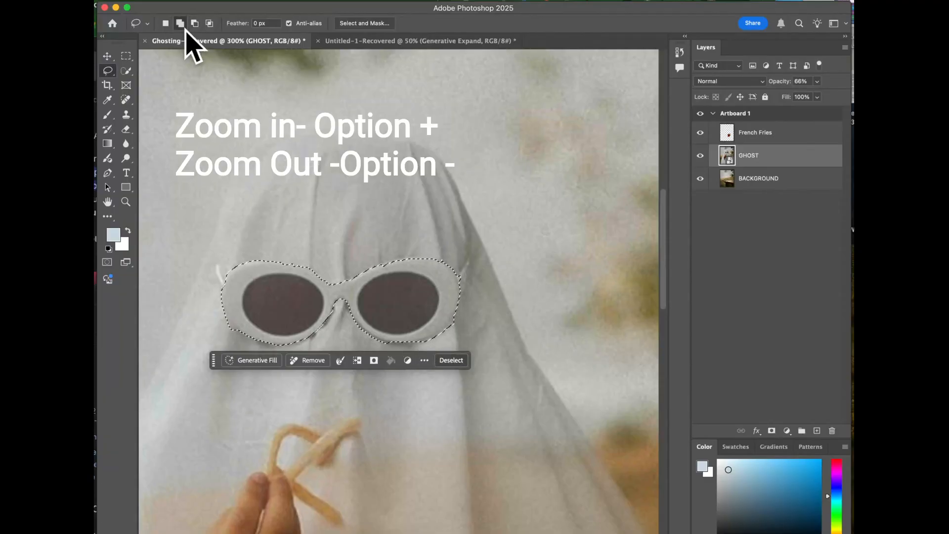
mouse_move(385, 340)
mouse_down()
mouse_move(435, 334)
mouse_move(359, 337)
mouse_up()
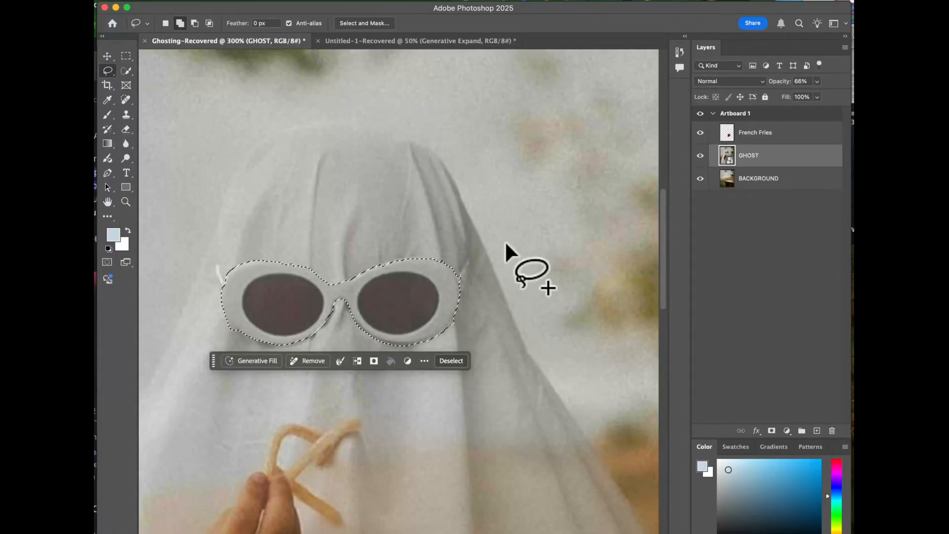
Copy the selected sunglasses to a new layer named Sun Glasses.
key(super+j)
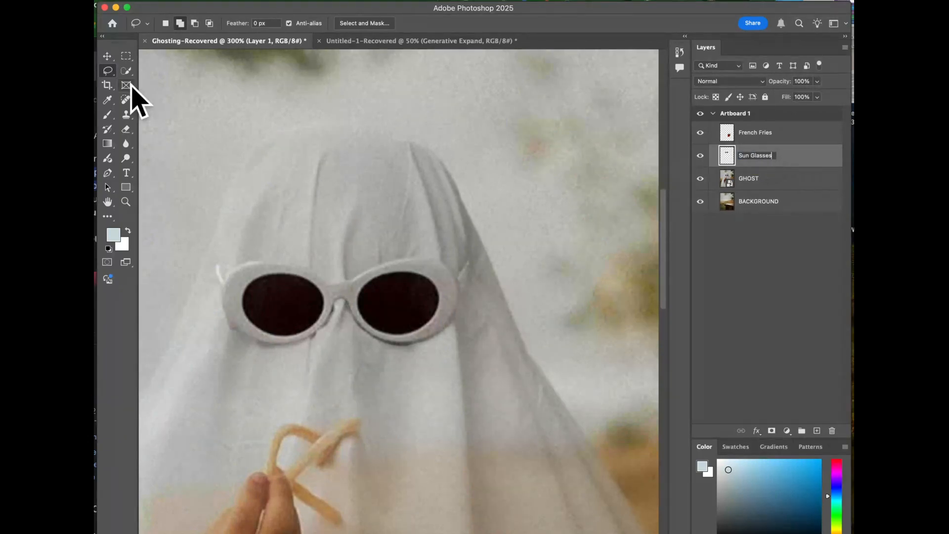
key(Return)
click(108, 57)
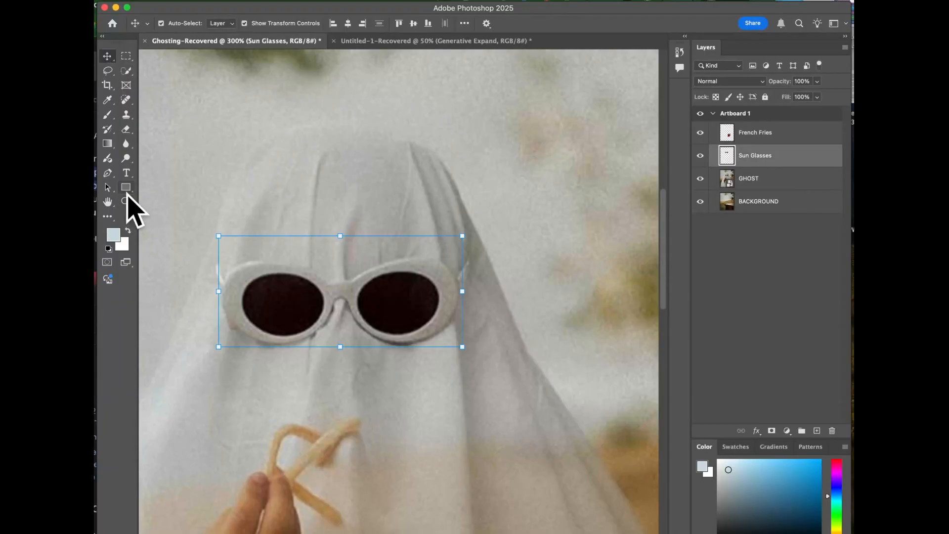
Add a layer mask to the GHOST layer and enlarge the color picker area.
double_click(107, 202)
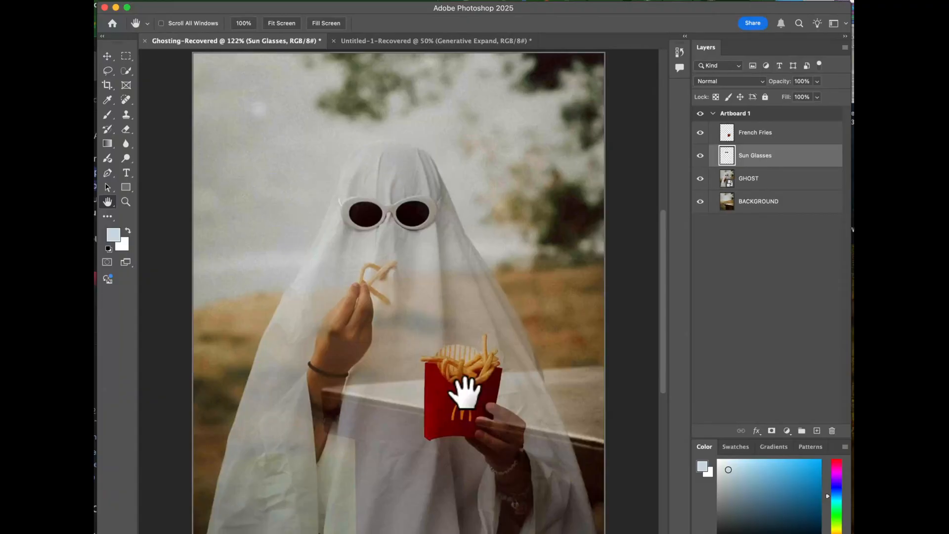
scroll(464, 393, down, 3)
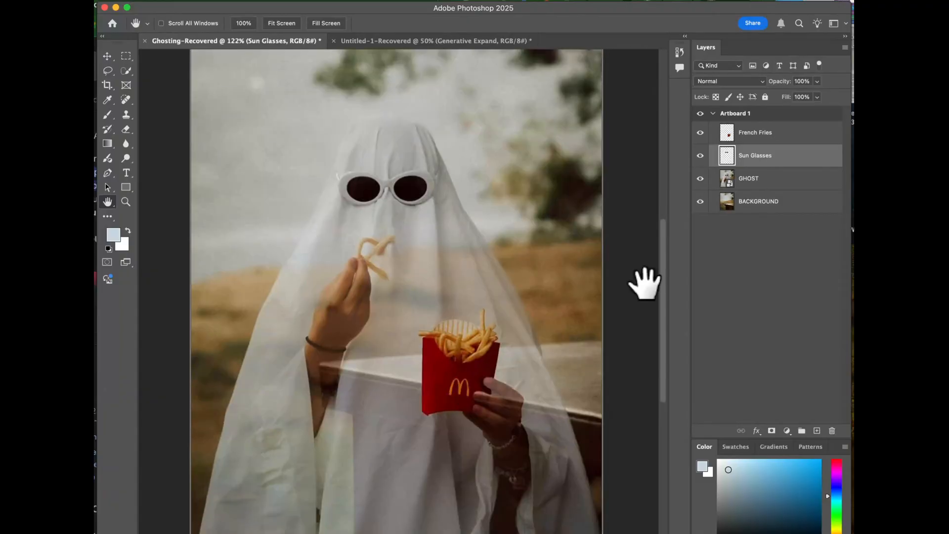
click(764, 184)
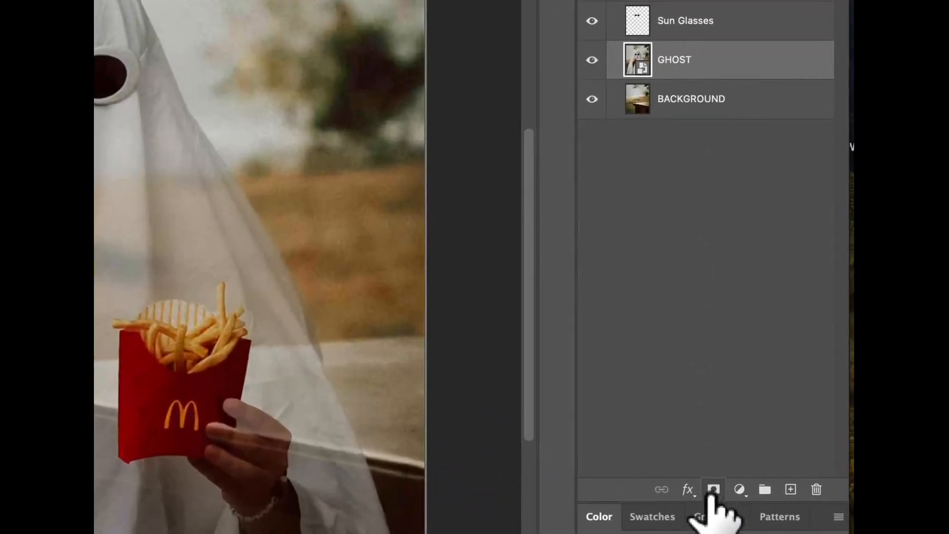
click(714, 490)
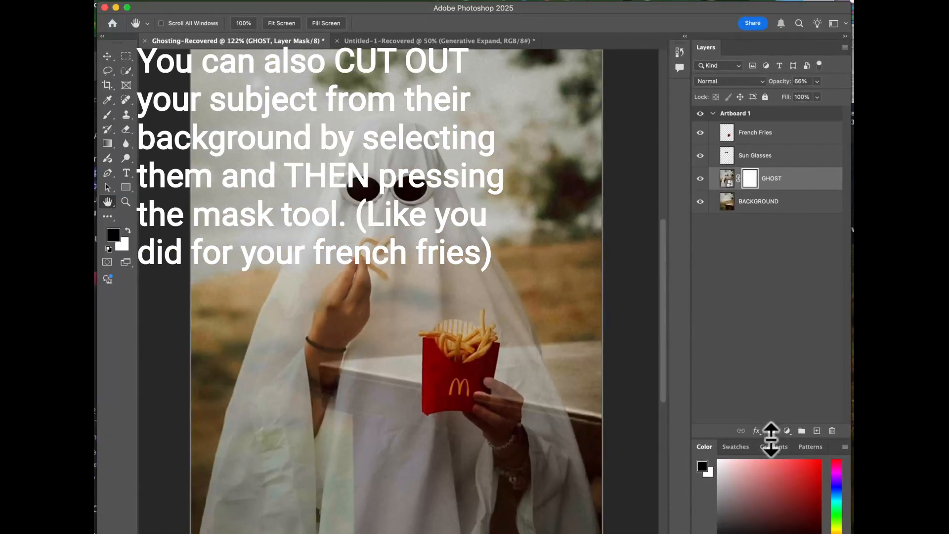
drag(772, 439, 764, 319)
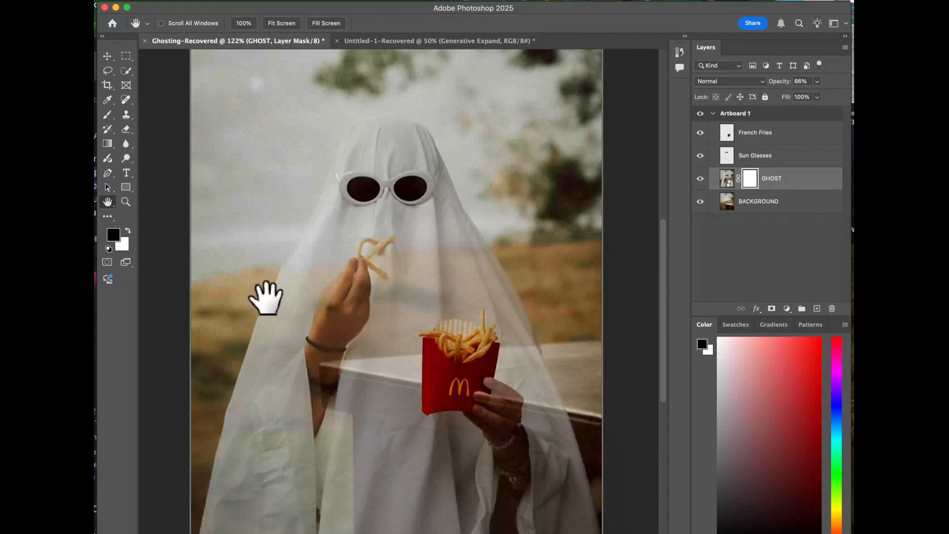
Paint black across the ghost's chest and raised hand on the GHOST layer mask with the Brush tool at 100% opacity.
click(103, 114)
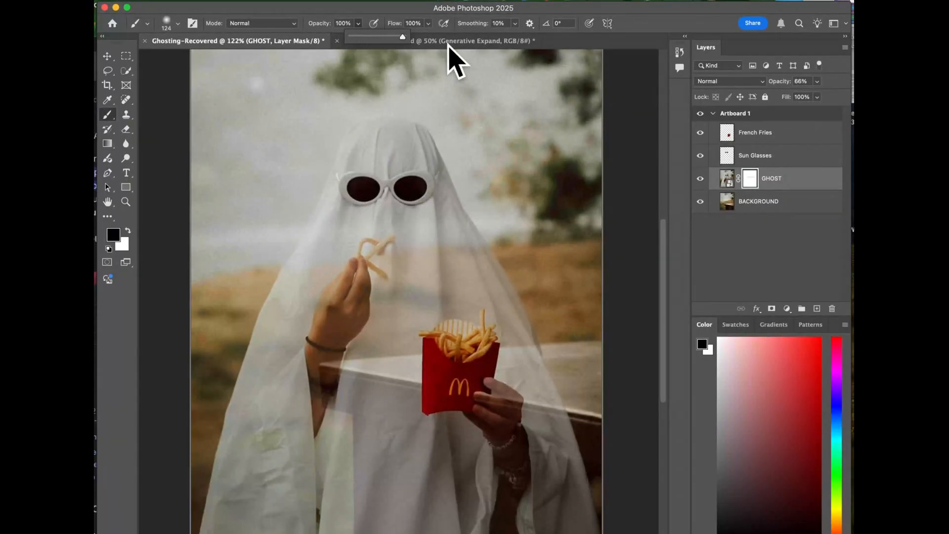
drag(324, 237, 529, 233)
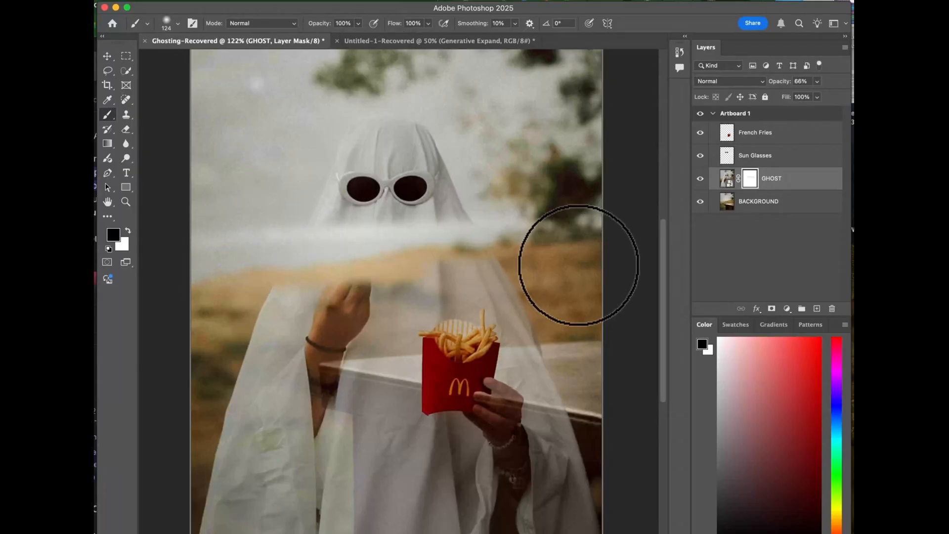
drag(579, 265, 488, 303)
Paint white over the hidden band on the GHOST layer mask to bring the ghost's middle back.
click(128, 230)
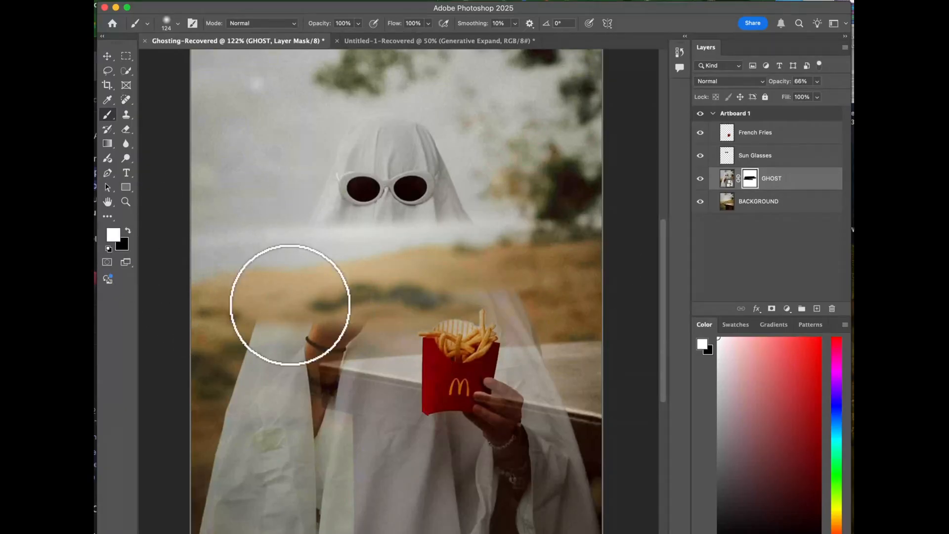
mouse_move(290, 305)
mouse_down()
mouse_move(498, 286)
mouse_move(403, 318)
mouse_move(191, 307)
mouse_up()
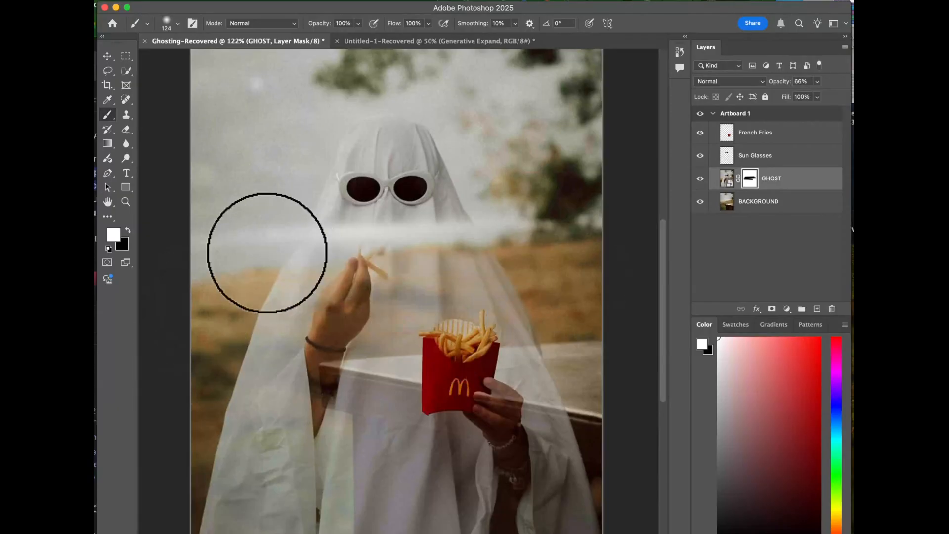
mouse_move(267, 252)
mouse_down()
mouse_move(405, 224)
mouse_move(237, 247)
mouse_up()
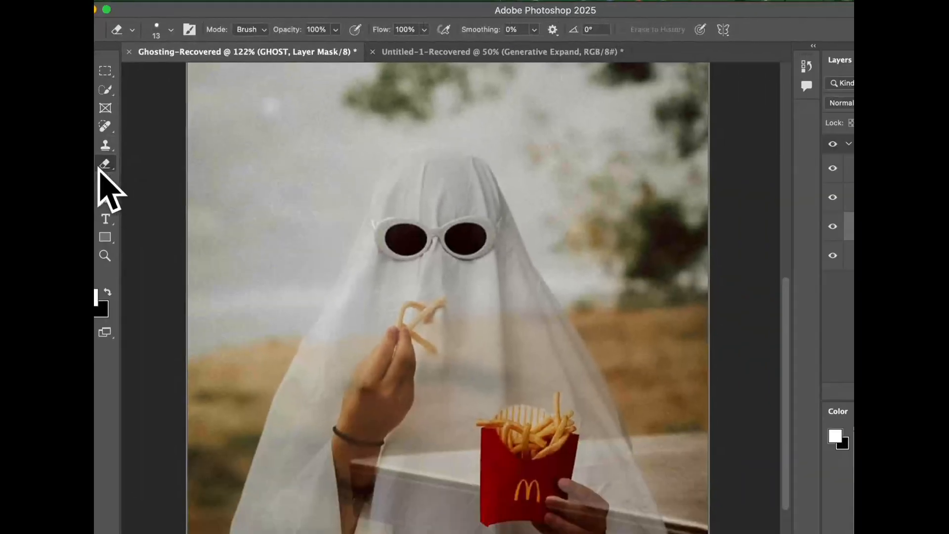
Paint black over the lower part of the sheet on the GHOST mask with a size 175 brush at 33% opacity.
click(126, 114)
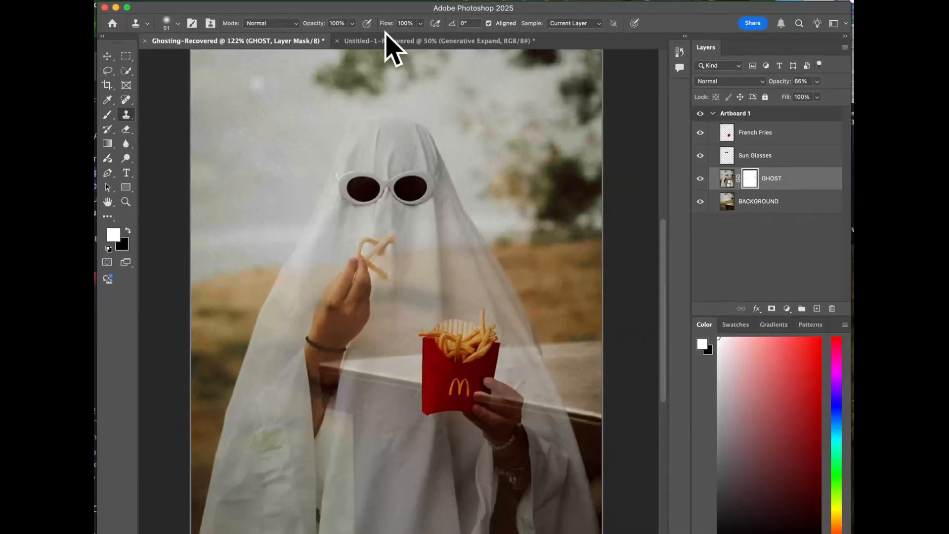
click(108, 114)
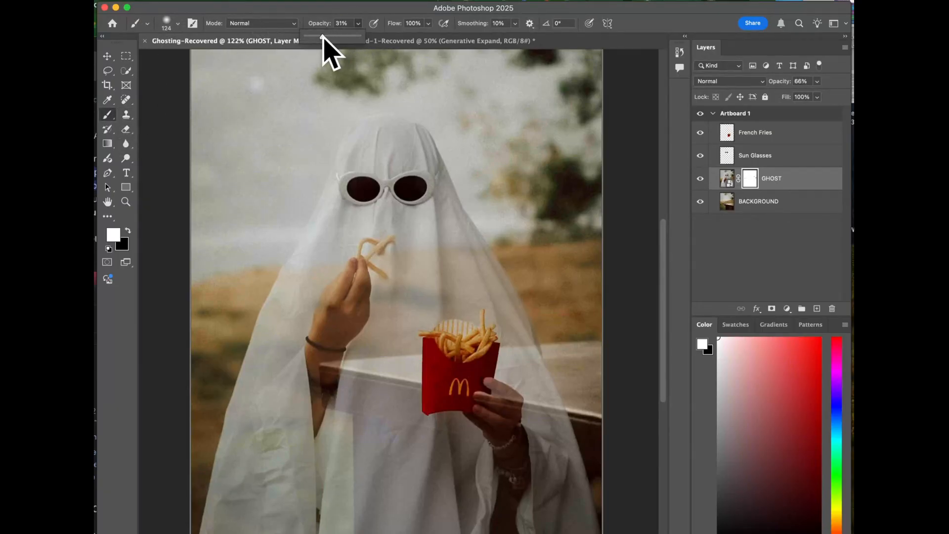
click(128, 232)
key(bracketright)
key(bracketright)
key(bracketright)
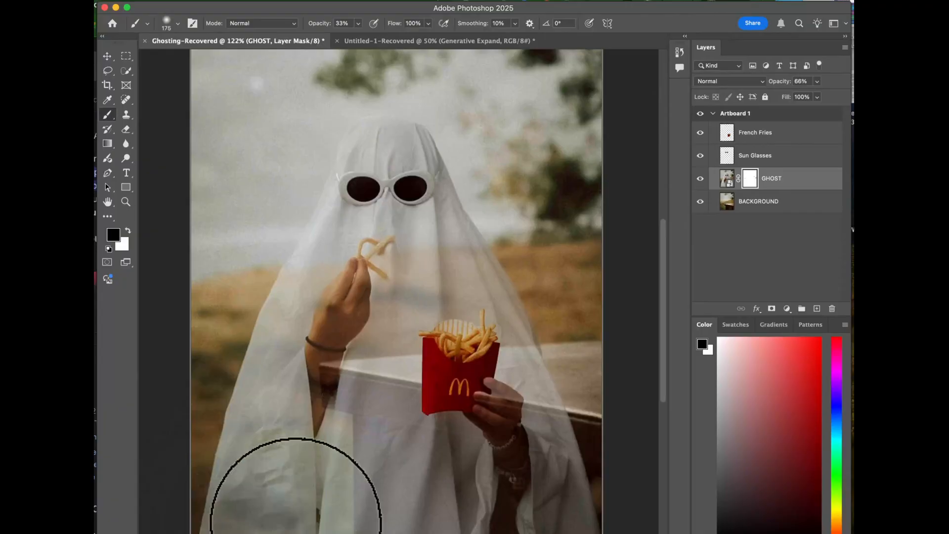
mouse_move(295, 522)
mouse_down()
mouse_move(176, 523)
mouse_move(492, 533)
mouse_move(551, 528)
mouse_move(581, 509)
mouse_move(506, 490)
mouse_move(191, 470)
mouse_up()
Enlarge the brush to 300 and fade the ghost's entire lower half on the mask with further black strokes.
key(bracketright)
key(bracketright)
key(bracketright)
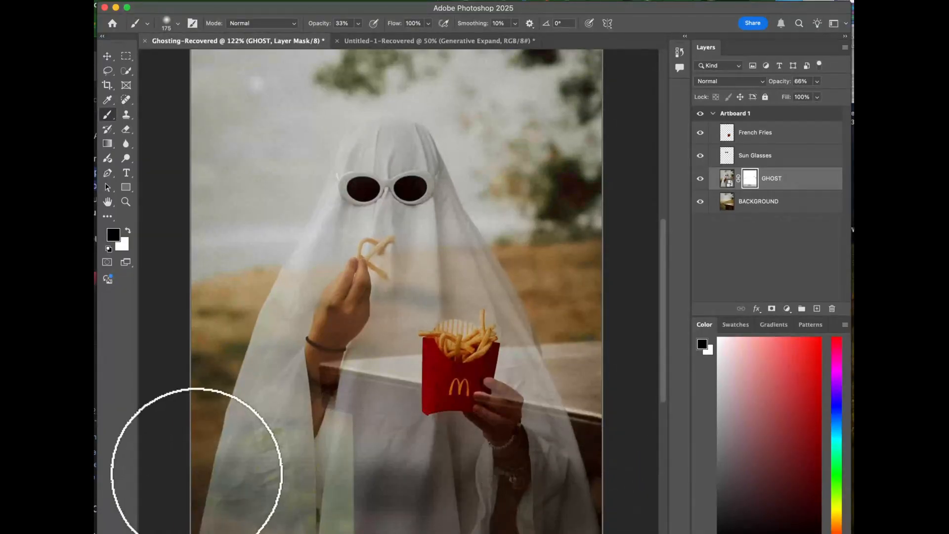
mouse_move(315, 469)
mouse_down()
mouse_move(490, 447)
mouse_move(242, 513)
mouse_move(521, 509)
mouse_move(575, 439)
mouse_move(275, 433)
mouse_move(254, 422)
mouse_move(407, 384)
mouse_move(271, 511)
mouse_move(639, 447)
mouse_move(252, 517)
mouse_move(450, 530)
mouse_move(192, 532)
mouse_move(222, 465)
mouse_move(542, 445)
mouse_move(369, 410)
mouse_move(290, 377)
mouse_move(572, 381)
mouse_move(355, 476)
mouse_move(119, 349)
mouse_up()
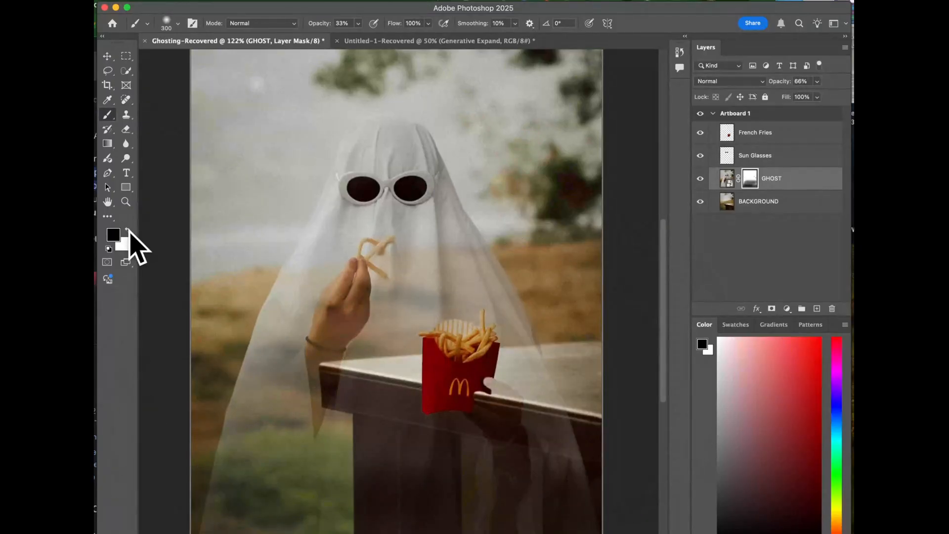
Paint white at 33% opacity over the ghost's lower half on the mask to partly restore the sheet, arm and hand.
click(129, 231)
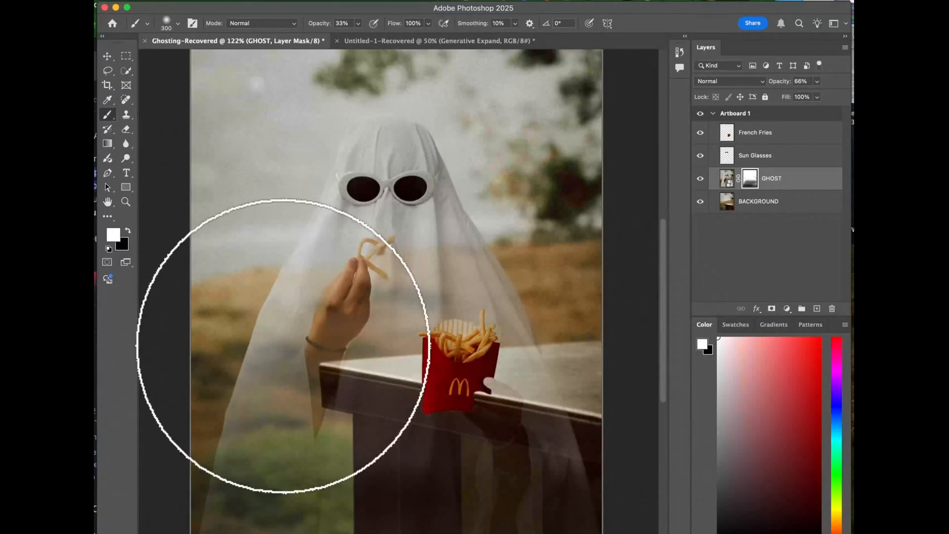
mouse_move(282, 346)
mouse_down()
mouse_move(512, 361)
mouse_move(211, 396)
mouse_move(564, 423)
mouse_move(506, 437)
mouse_move(213, 446)
mouse_move(604, 446)
mouse_move(492, 397)
mouse_move(483, 434)
mouse_move(480, 405)
mouse_move(480, 475)
mouse_move(534, 463)
mouse_move(535, 470)
mouse_move(223, 474)
mouse_move(456, 483)
mouse_up()
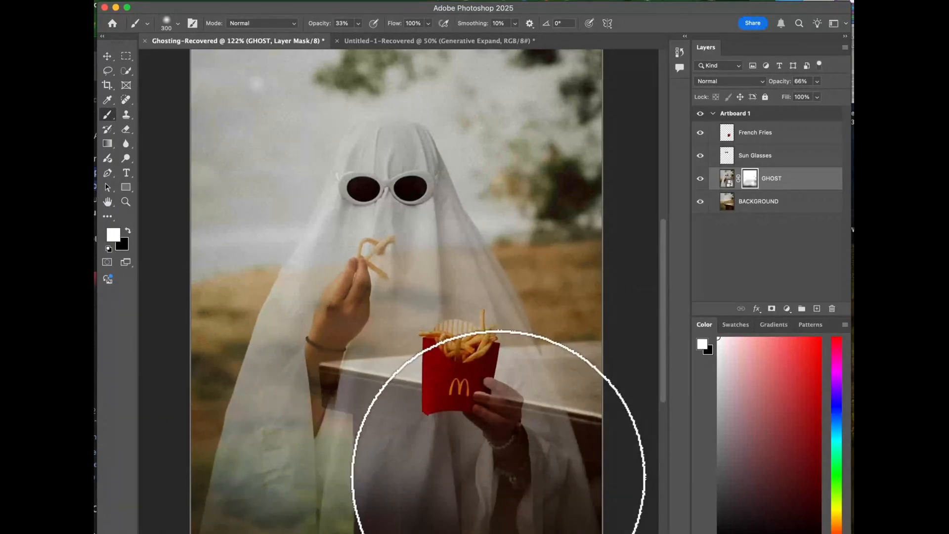
click(727, 180)
click(751, 180)
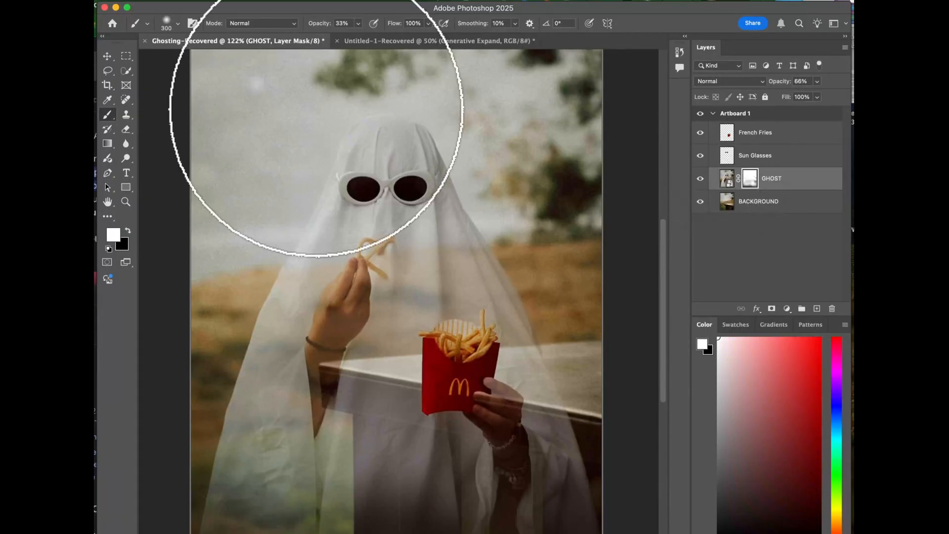
Export the finished ghost composite with Quick Export as PNG.
click(89, 0)
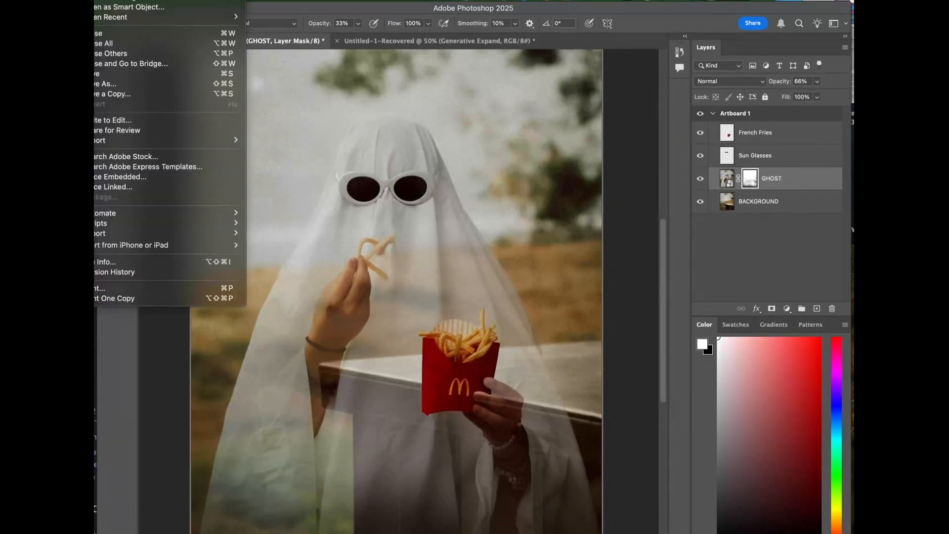
mouse_move(104, 141)
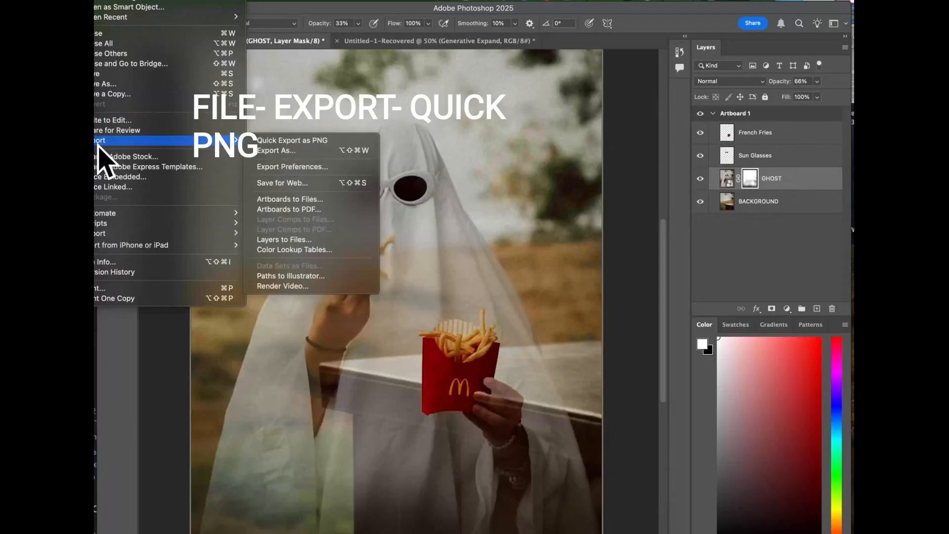